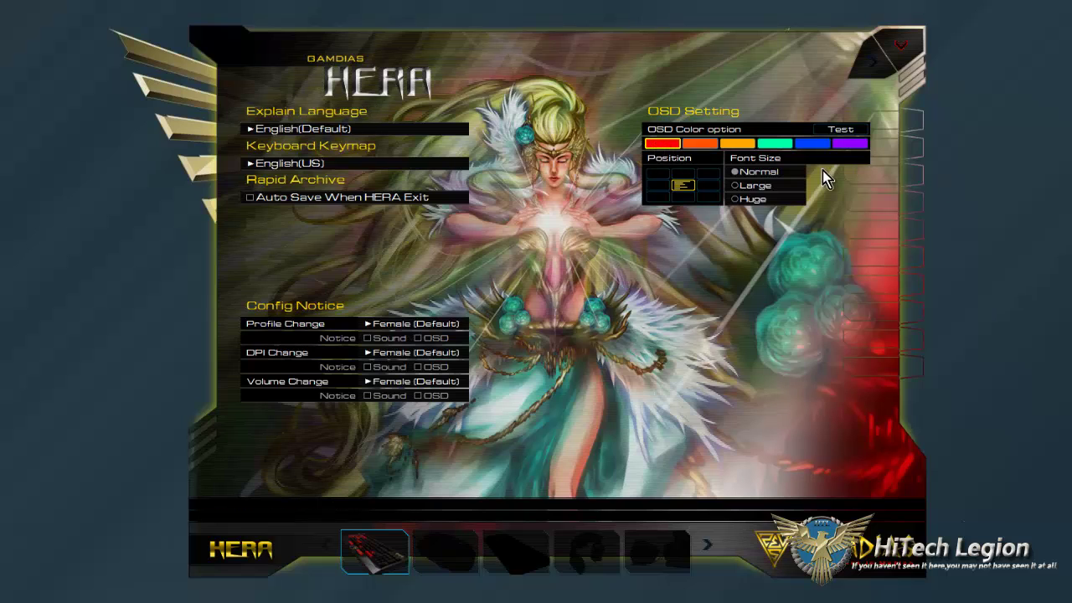
Test the 'This is a test...' OSD notice in purple, then in red, keeping red
{"action": "left_click", "coordinate": [850, 144]}
{"action": "left_click", "coordinate": [841, 129]}
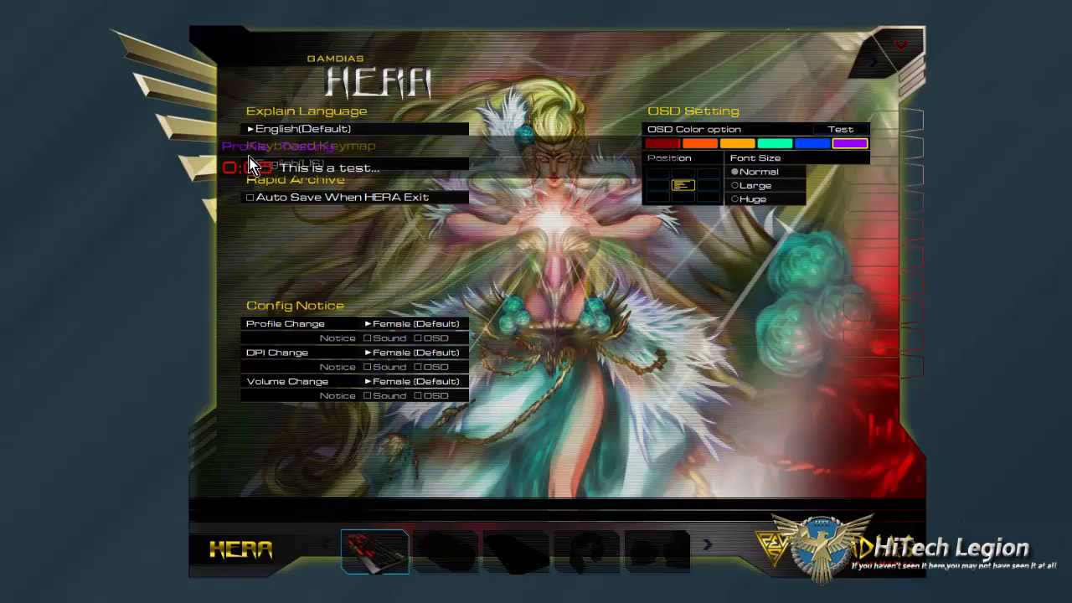
{"action": "left_click", "coordinate": [663, 143]}
{"action": "left_click", "coordinate": [862, 130]}
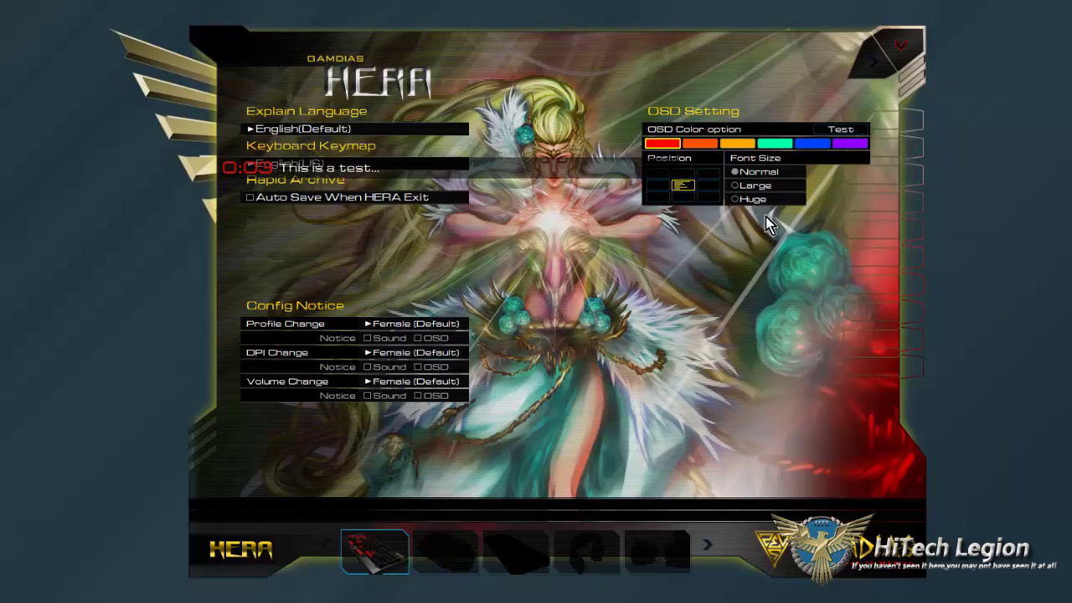
Open the HERMES keyboard's Key Assignment page showing Profile 1 with its Default layout
{"action": "left_click", "coordinate": [389, 554]}
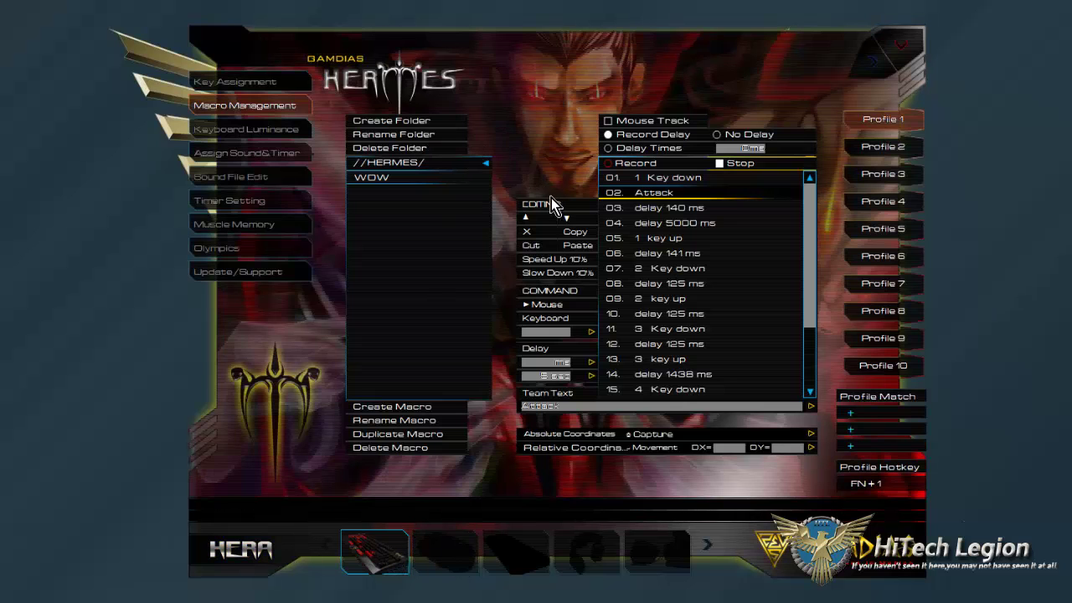
{"action": "left_click", "coordinate": [262, 83]}
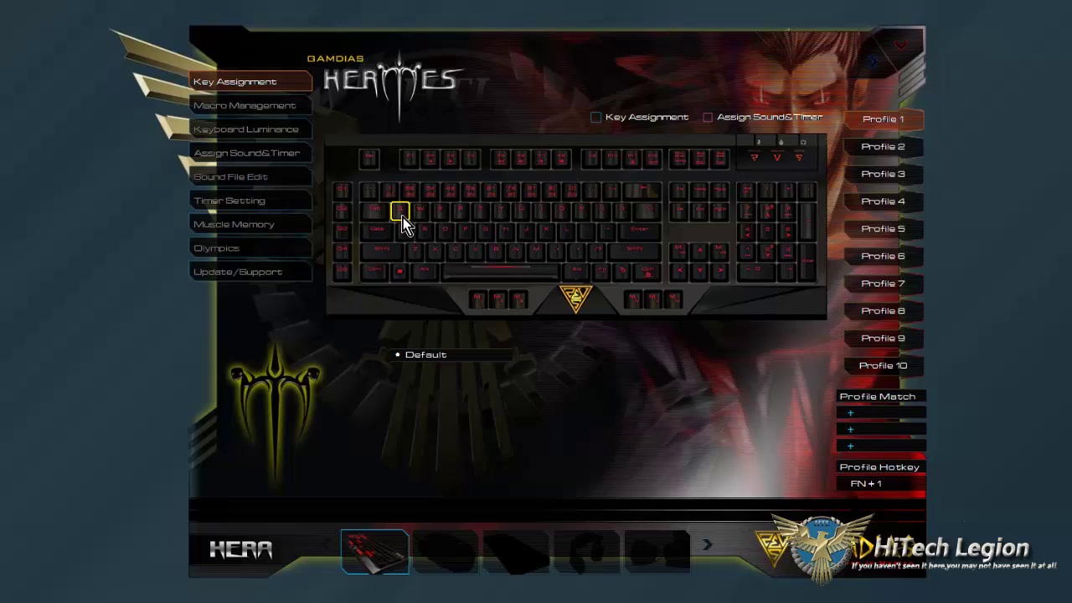
Assign the Call HERA function from Quick Launch to the selected HERMES key in Profile 1
{"action": "left_click", "coordinate": [436, 359]}
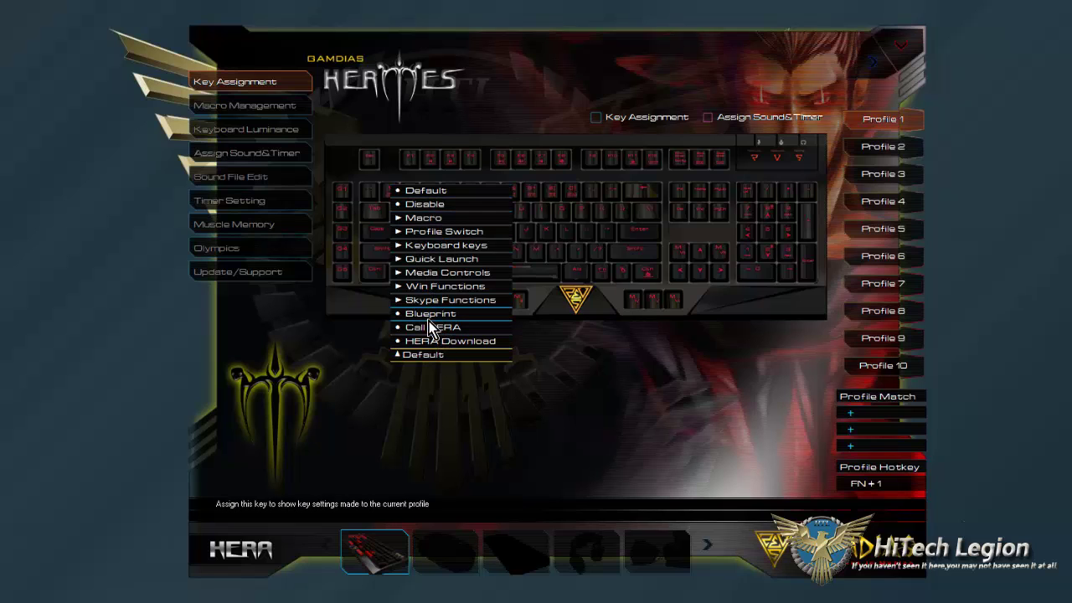
{"action": "left_click", "coordinate": [451, 259]}
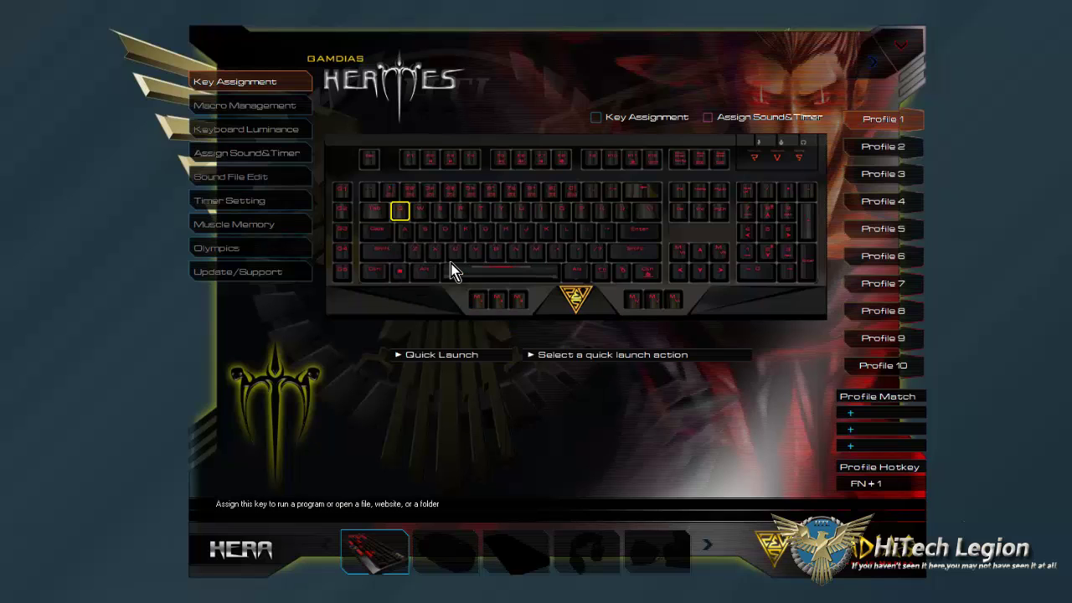
{"action": "left_click", "coordinate": [574, 358]}
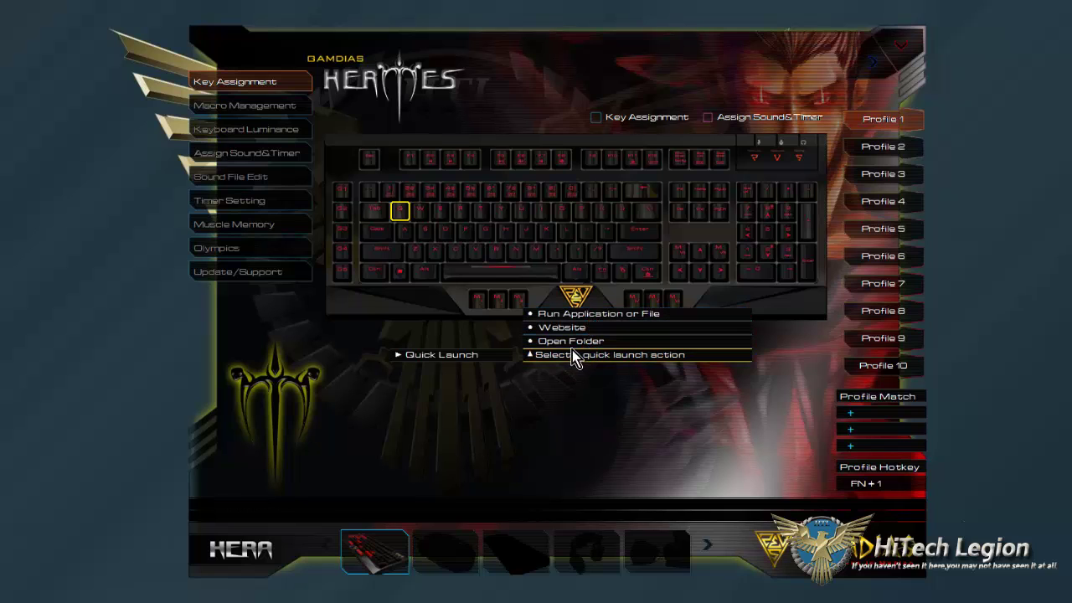
{"action": "left_click", "coordinate": [461, 358]}
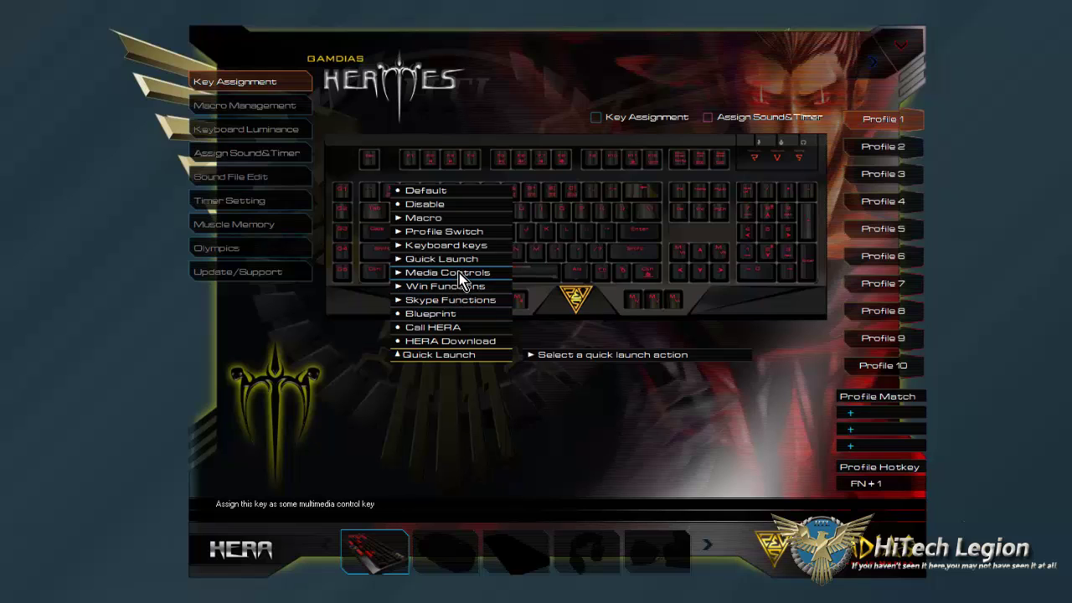
{"action": "left_click", "coordinate": [431, 327]}
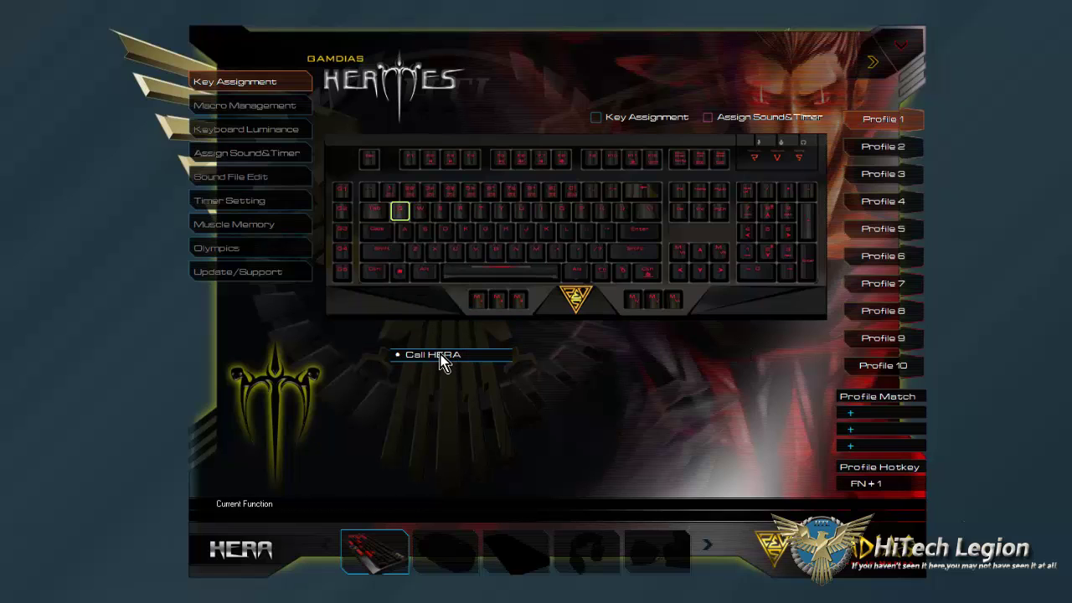
{"action": "left_click", "coordinate": [876, 67]}
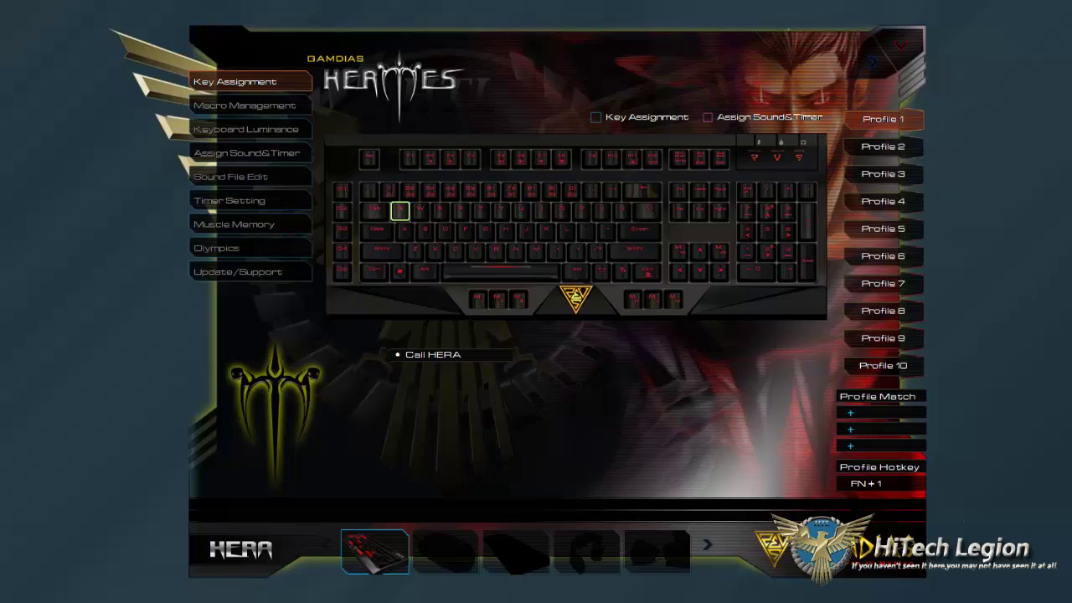
{"action": "key", "text": "super"}
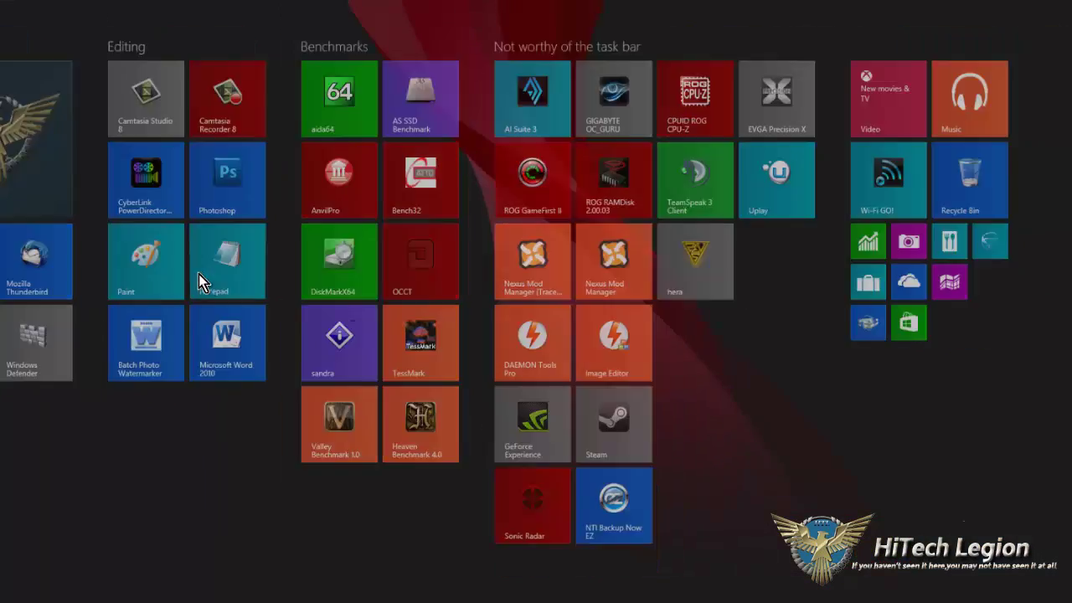
{"action": "left_click", "coordinate": [201, 283]}
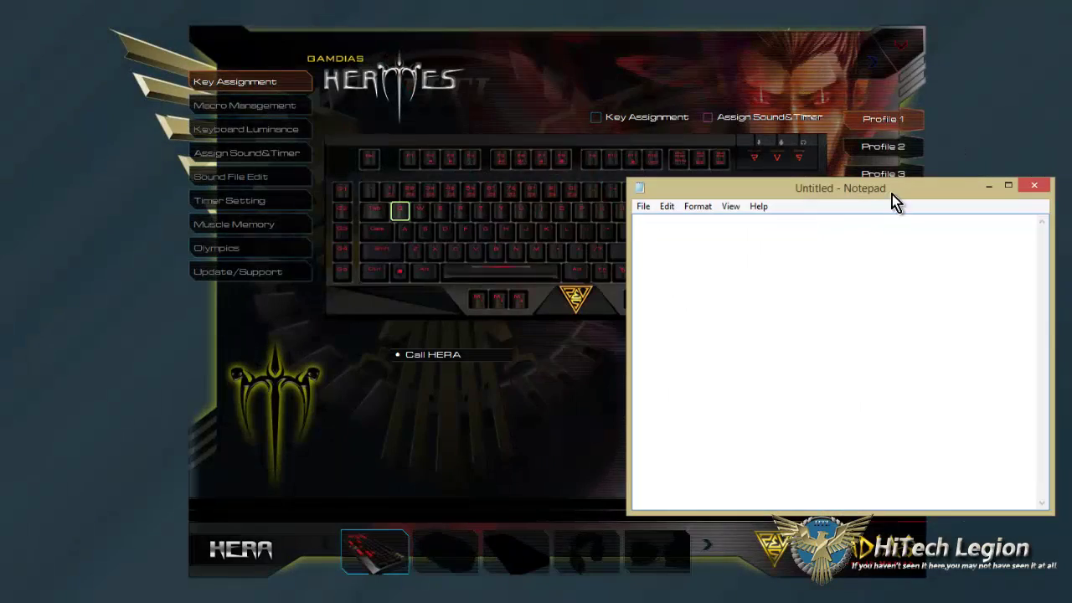
{"action": "left_click_drag", "start_coordinate": [893, 200], "coordinate": [581, 143]}
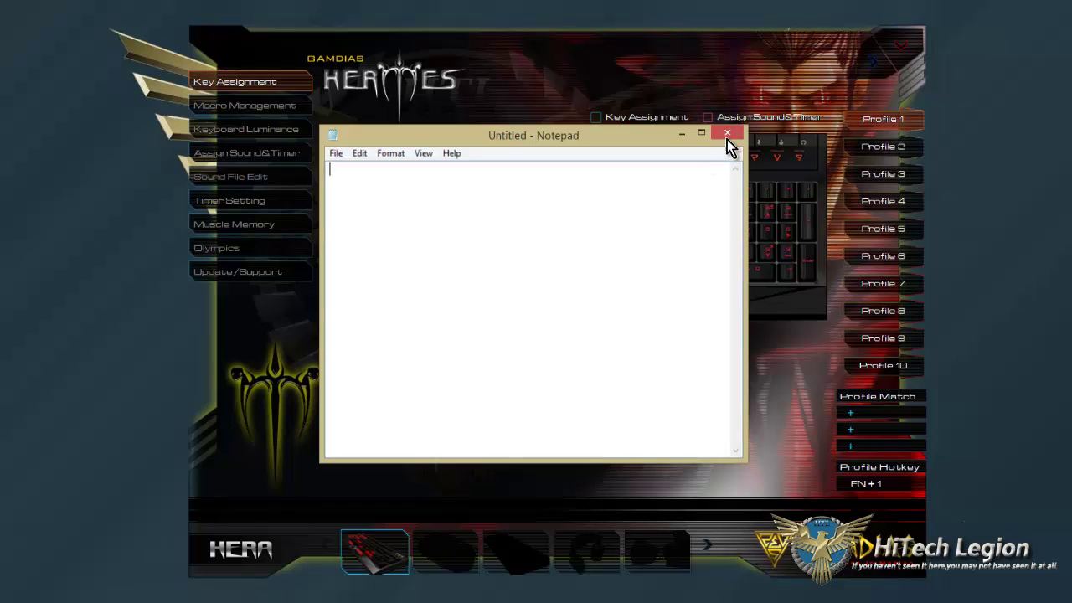
{"action": "left_click", "coordinate": [727, 138]}
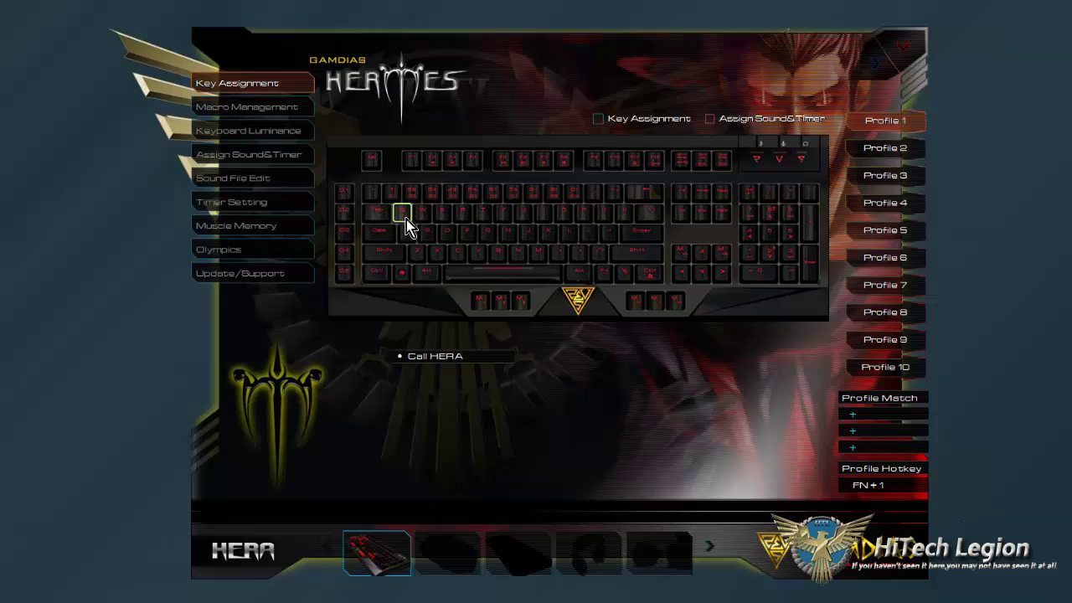
Reset the key to Default, assign it the recorded WOW macro, and save to the profile
{"action": "left_click", "coordinate": [440, 358]}
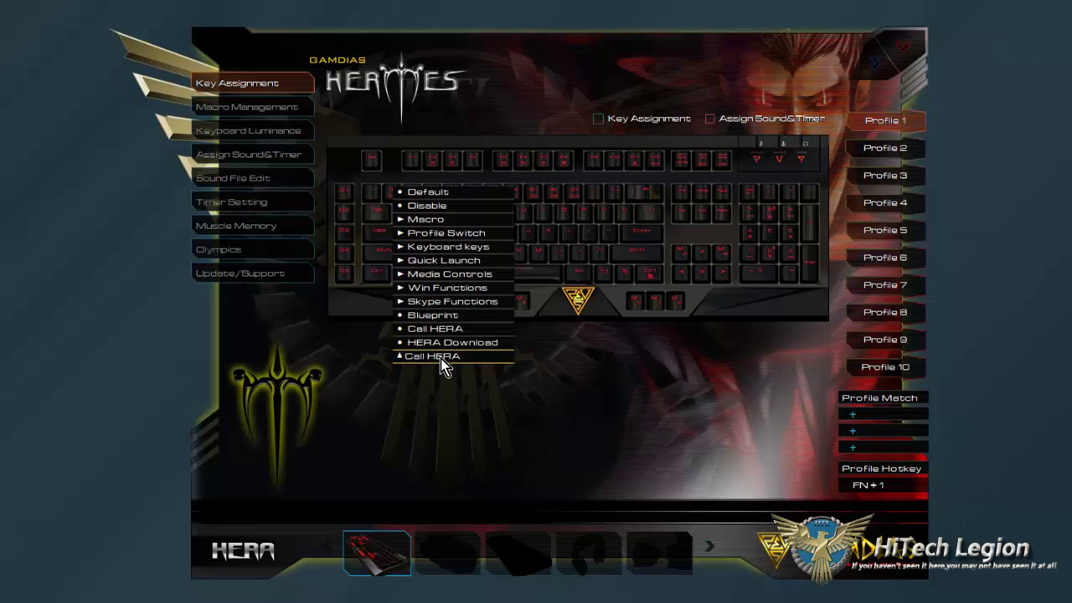
{"action": "left_click", "coordinate": [439, 196]}
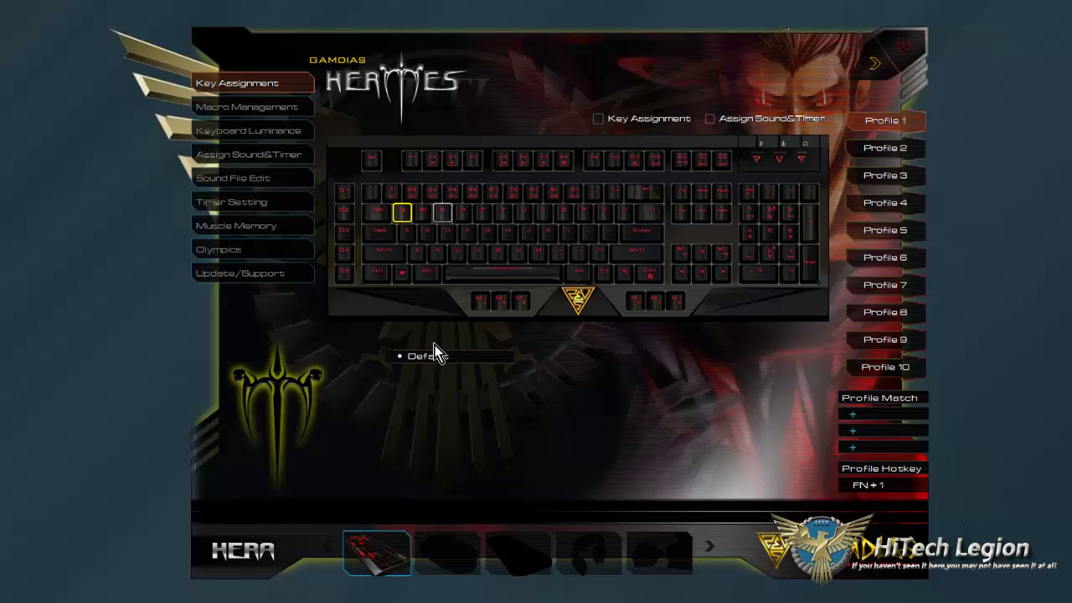
{"action": "left_click", "coordinate": [429, 356]}
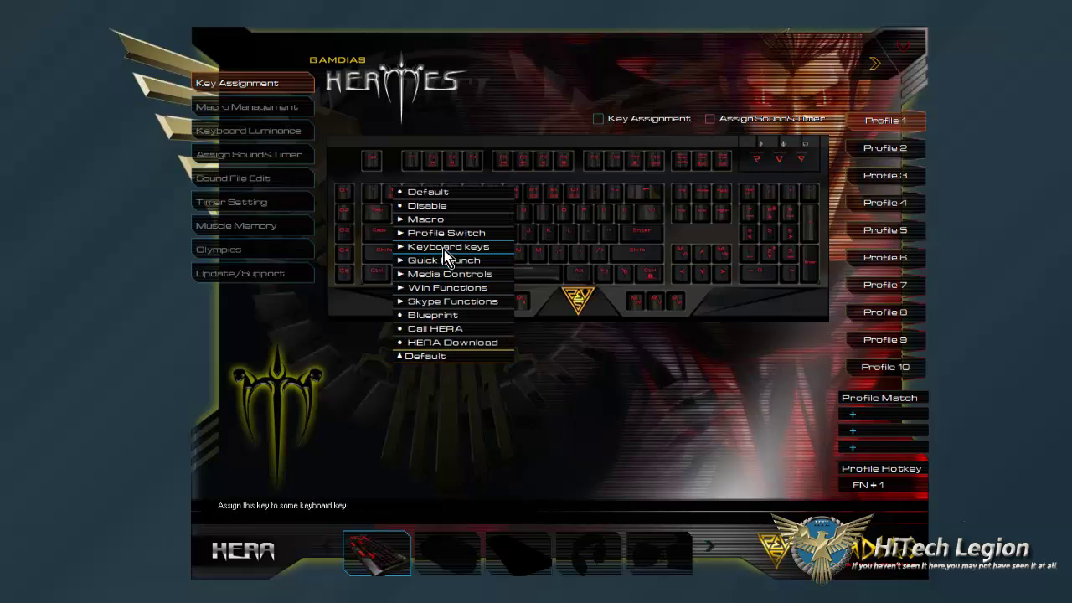
{"action": "left_click", "coordinate": [433, 219]}
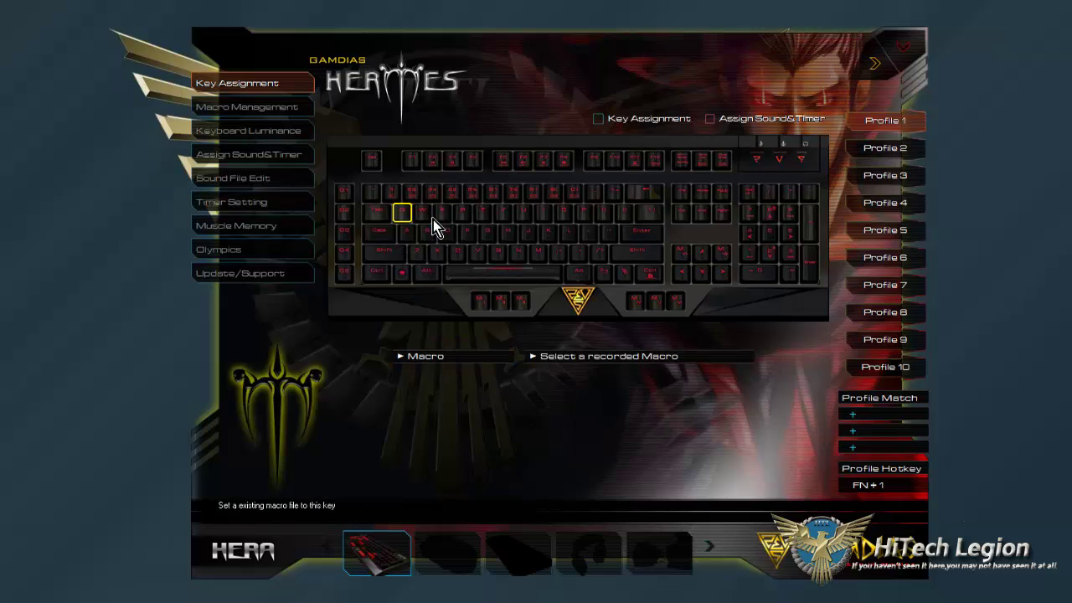
{"action": "left_click", "coordinate": [563, 362]}
{"action": "left_click", "coordinate": [566, 365]}
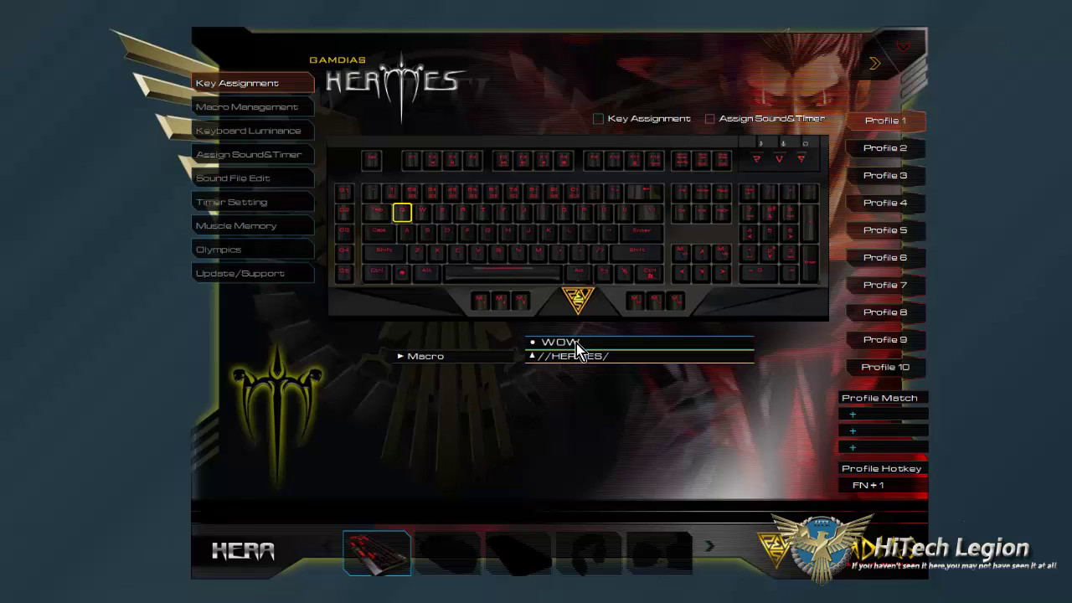
{"action": "left_click", "coordinate": [576, 344]}
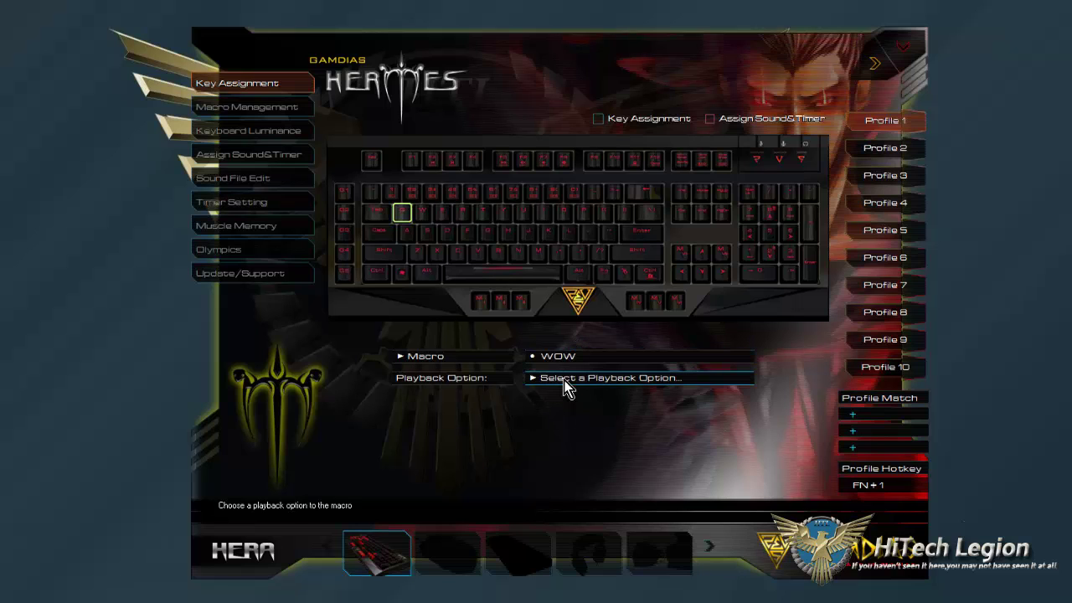
{"action": "left_click", "coordinate": [873, 73]}
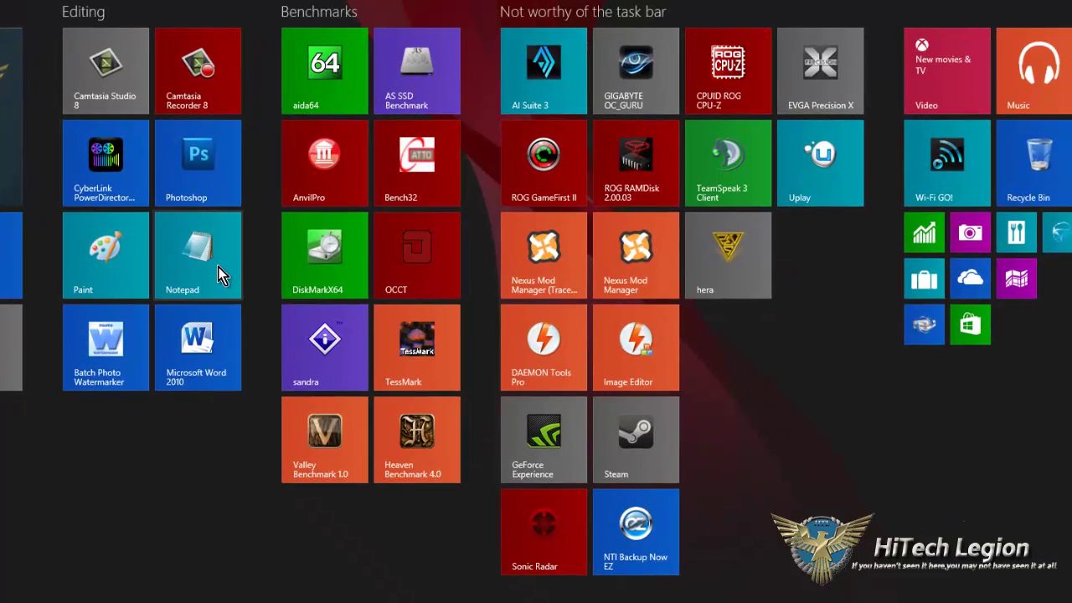
Test the WOW macro in Notepad, which types 1Attack2342, then close Notepad without saving
{"action": "left_click", "coordinate": [218, 268]}
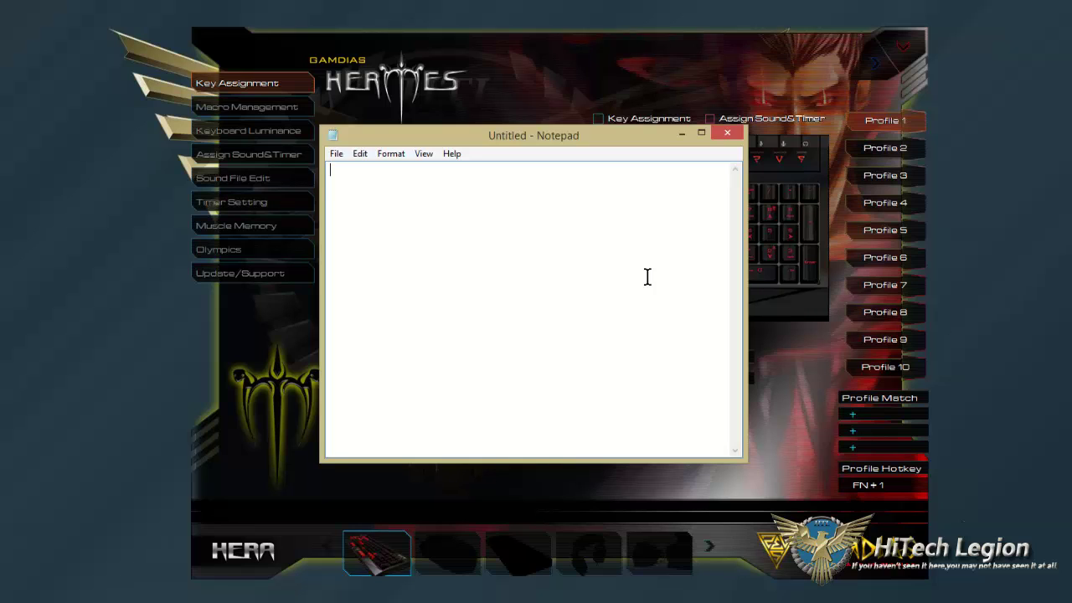
{"action": "type", "text": "1Attack2342"}
{"action": "left_click", "coordinate": [726, 135]}
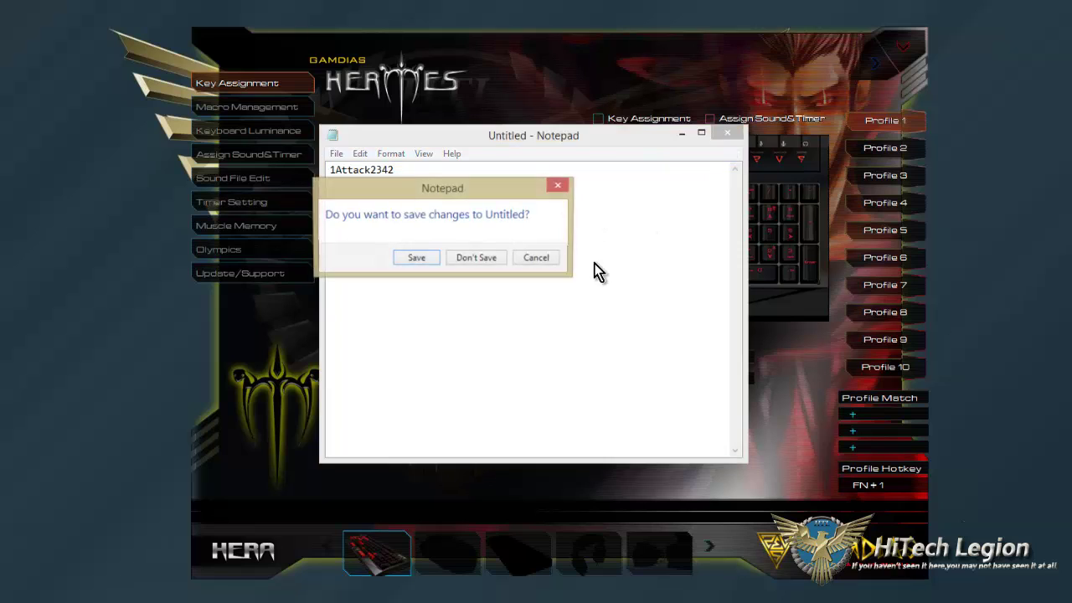
{"action": "left_click", "coordinate": [488, 259]}
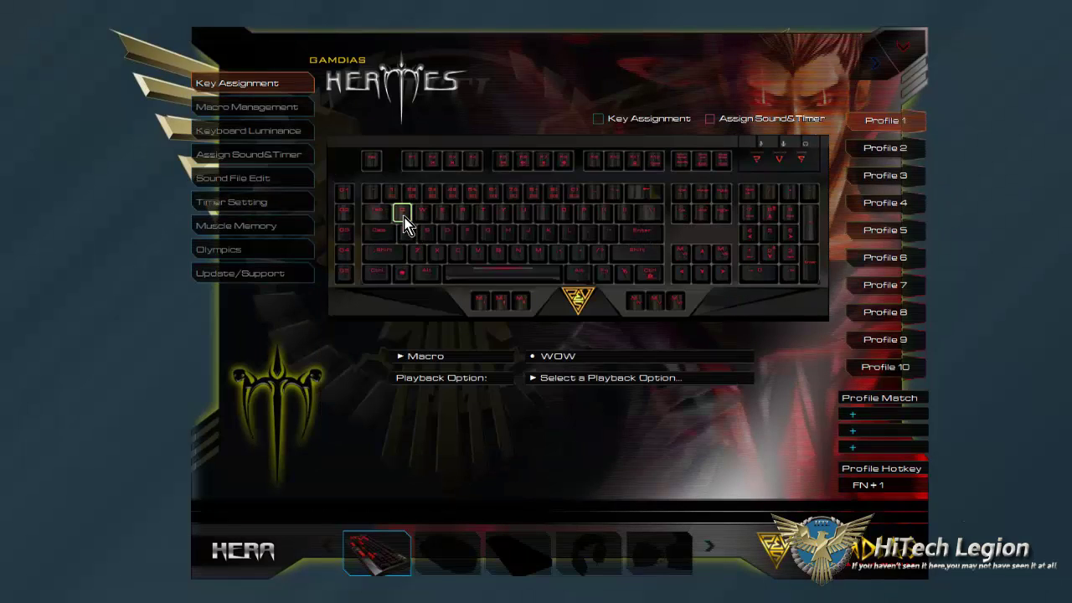
{"action": "left_click", "coordinate": [452, 358]}
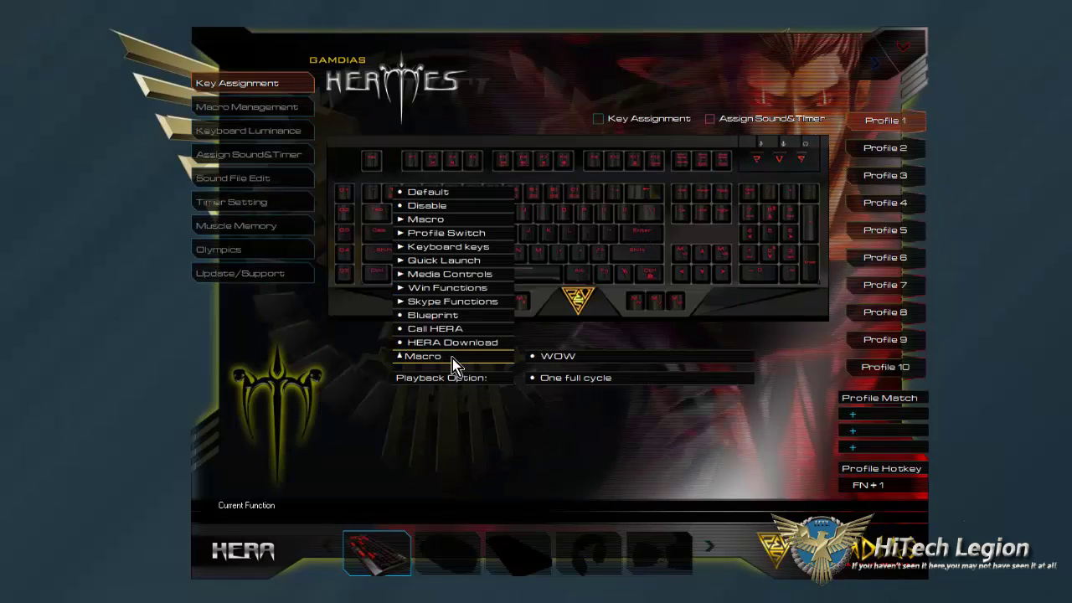
Set the key back to Default and delete the WOW macro in Macro Management
{"action": "left_click", "coordinate": [443, 199]}
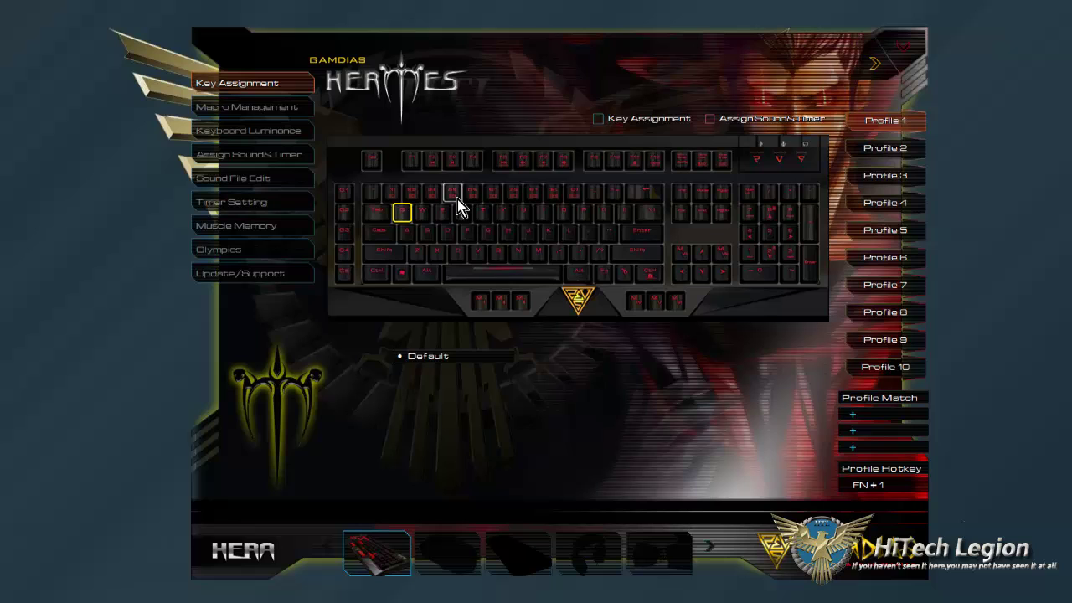
{"action": "left_click", "coordinate": [251, 109]}
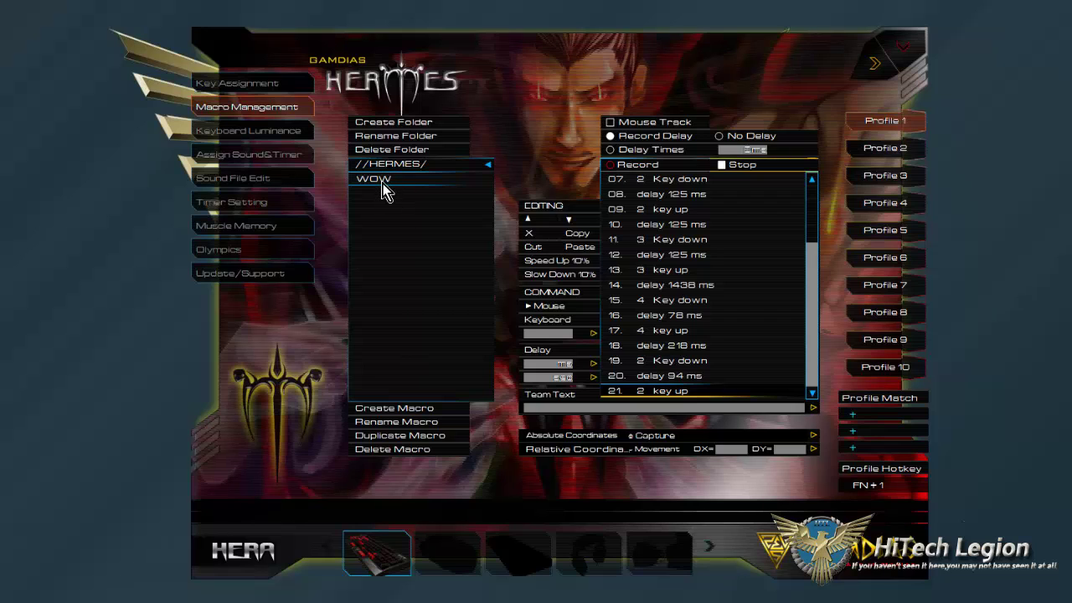
{"action": "left_click", "coordinate": [395, 447]}
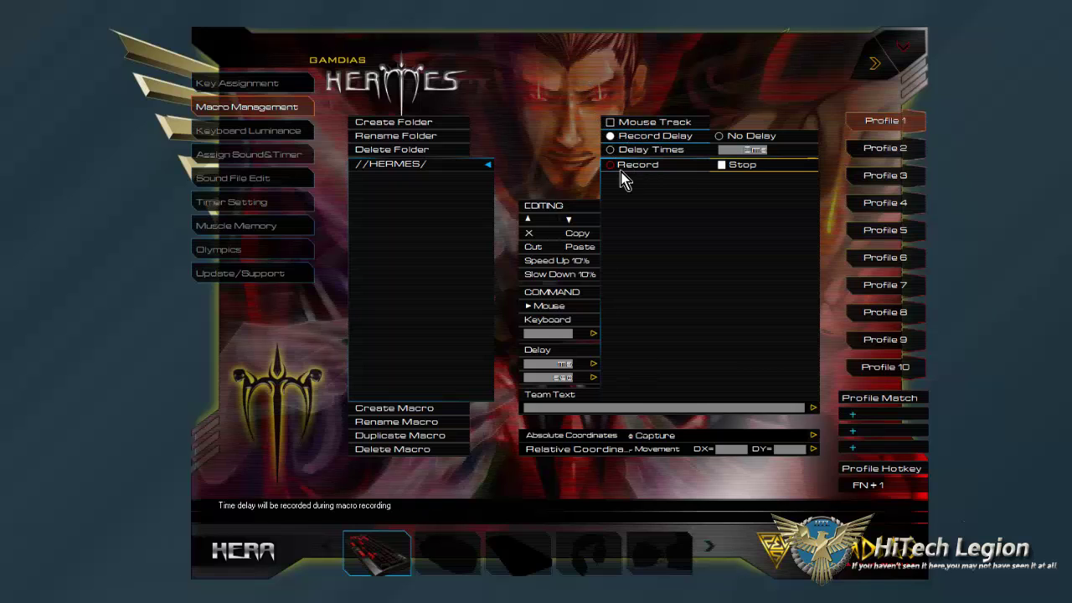
{"action": "left_click", "coordinate": [446, 569]}
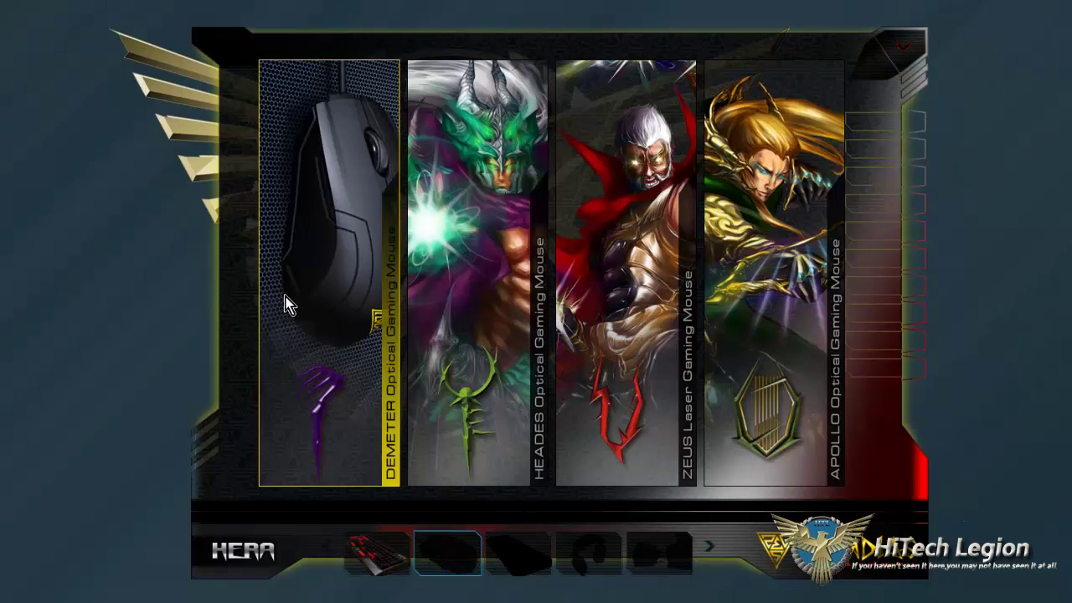
{"action": "left_click", "coordinate": [381, 575]}
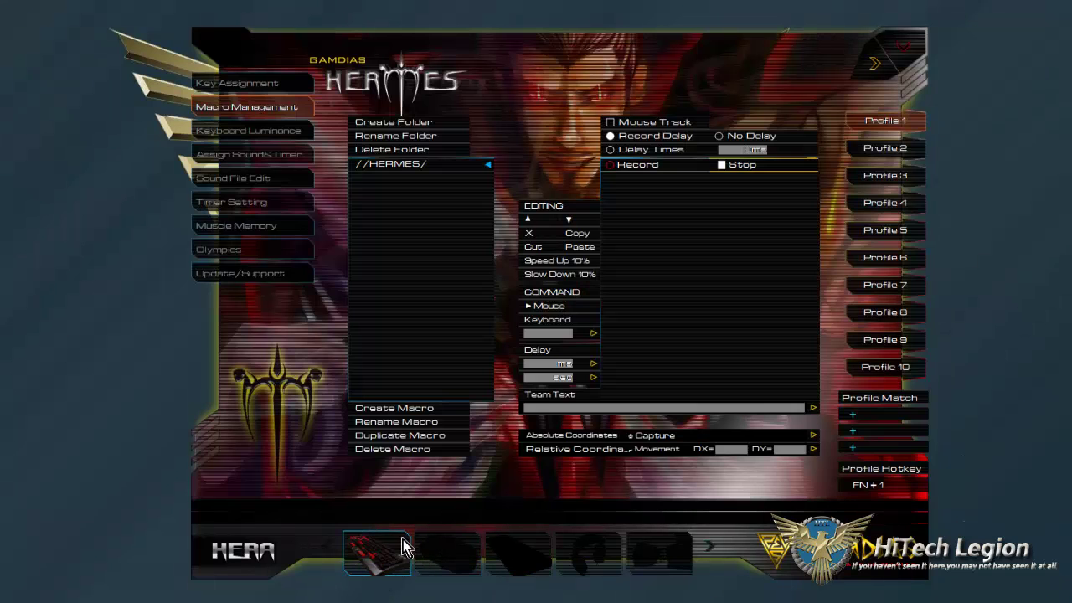
{"action": "left_click", "coordinate": [447, 562]}
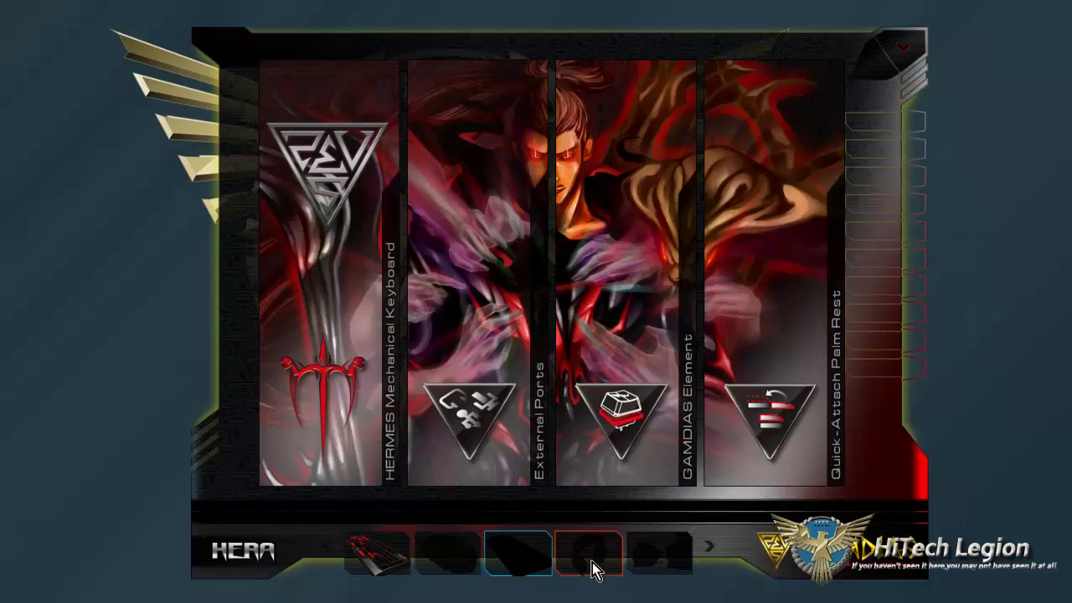
{"action": "left_click", "coordinate": [599, 572]}
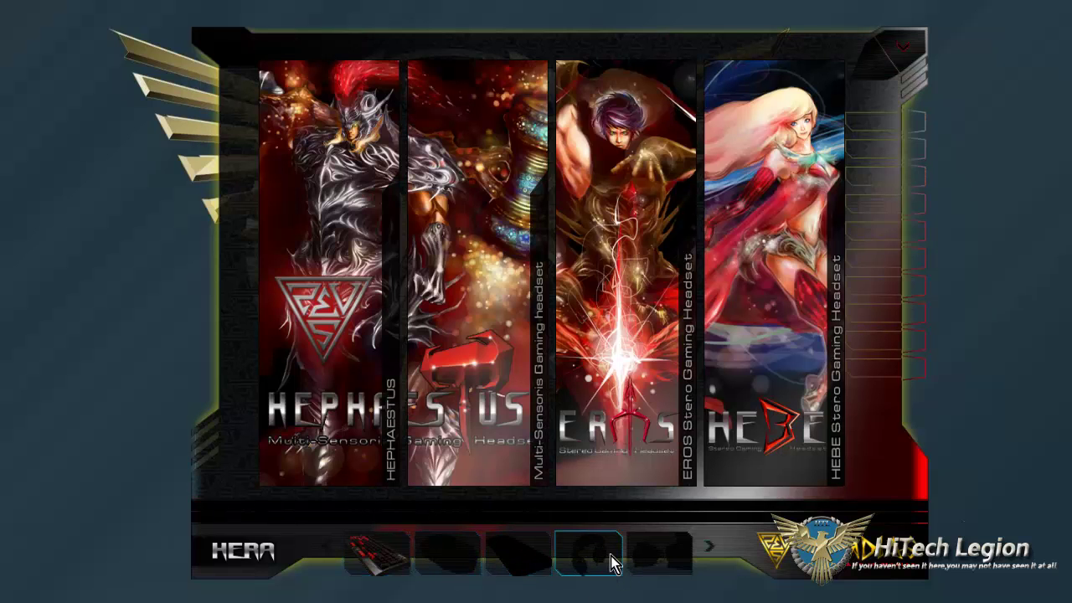
{"action": "left_click", "coordinate": [390, 556]}
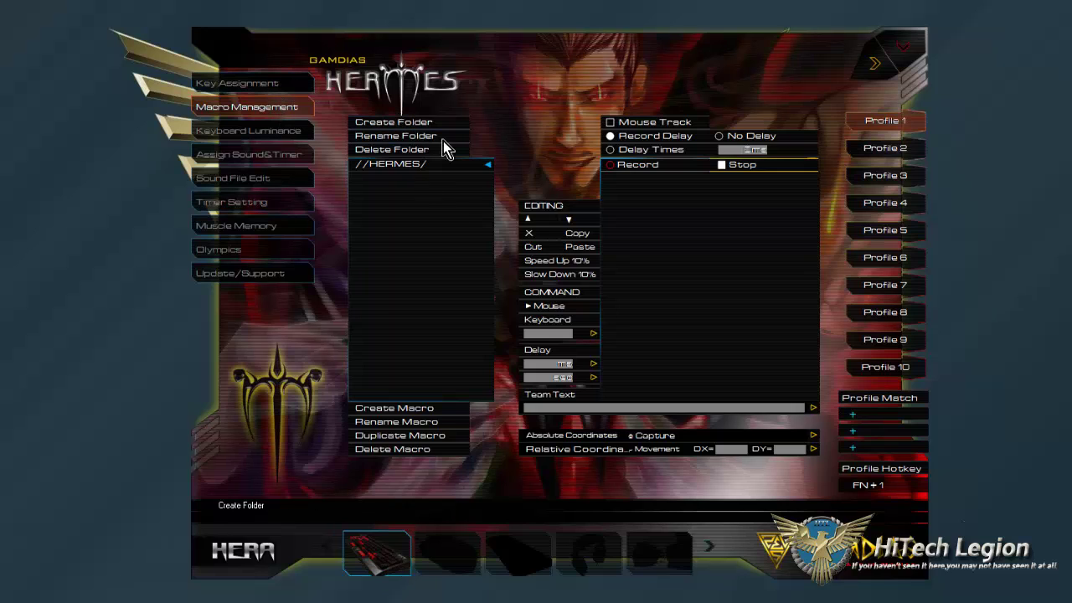
Create a new macro folder named game1
{"action": "left_click", "coordinate": [424, 124]}
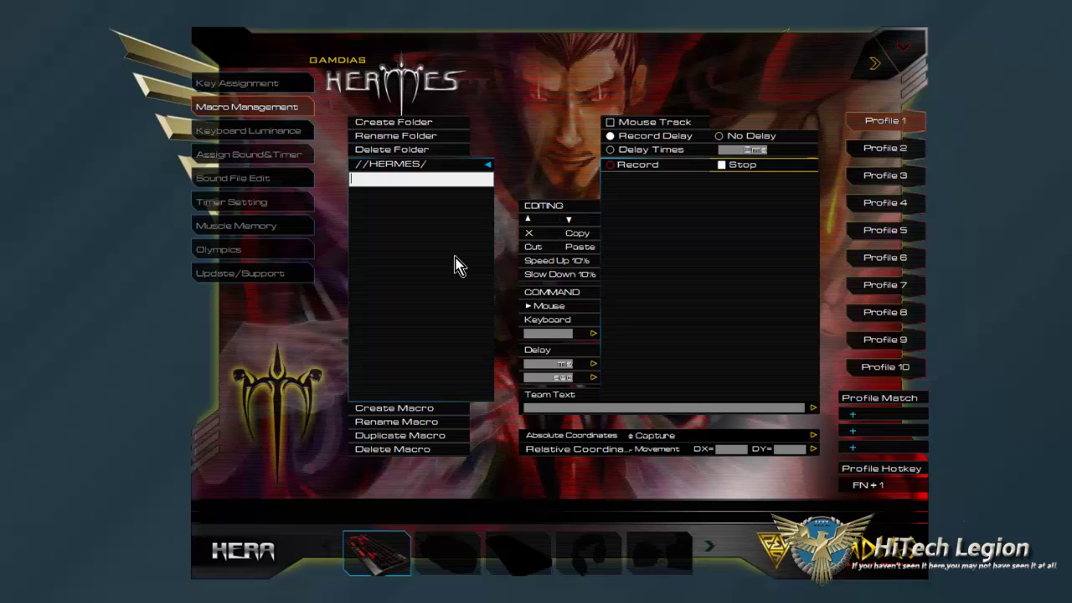
{"action": "type", "text": "game1"}
{"action": "key", "text": "Return"}
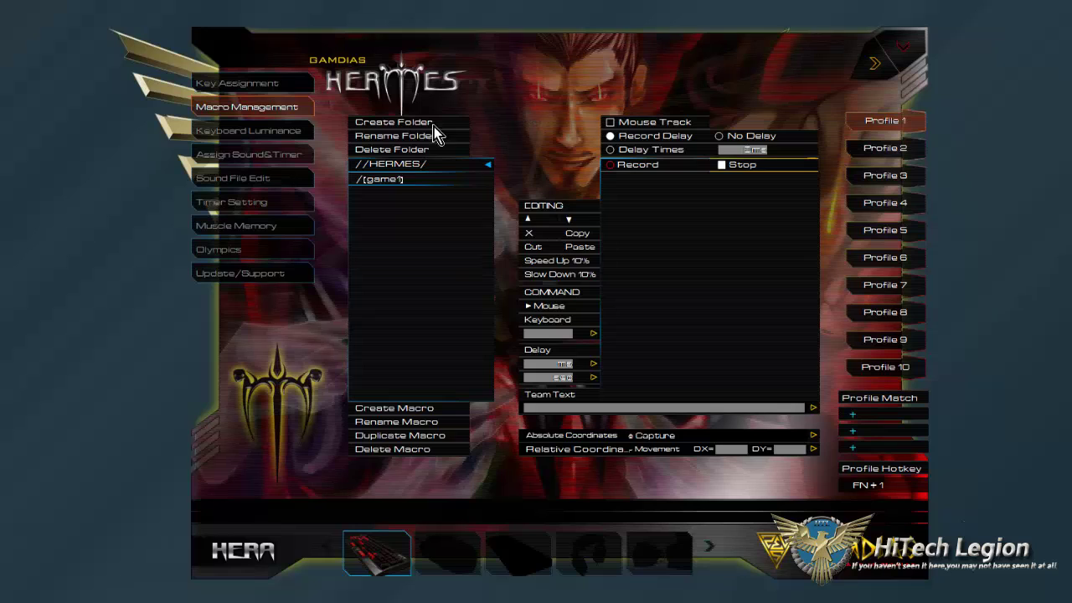
Inside the game1 folder, create a new empty macro named WOW
{"action": "double_click", "coordinate": [398, 181]}
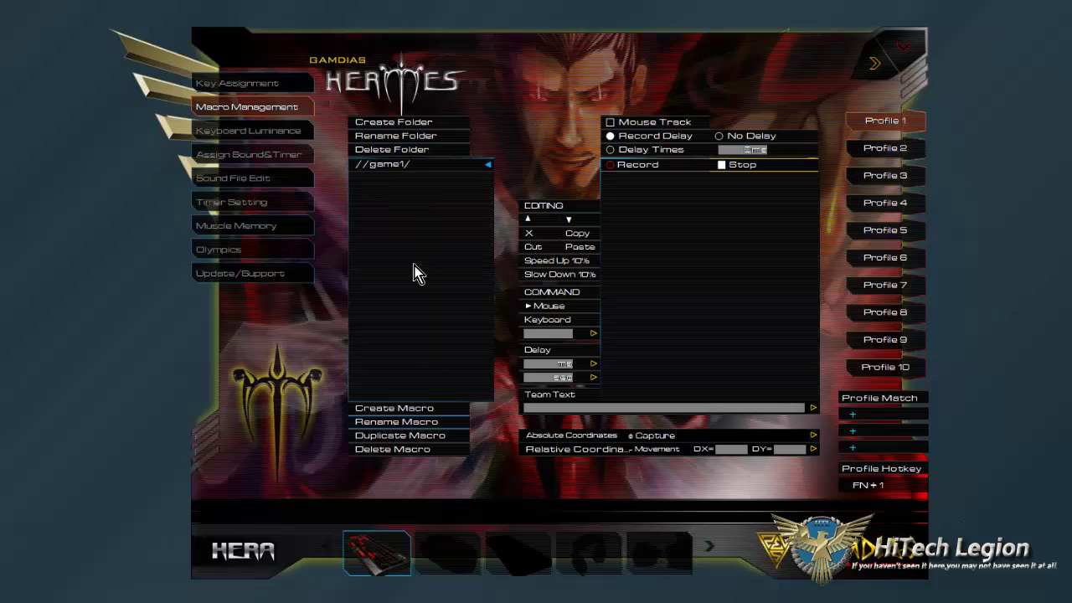
{"action": "left_click", "coordinate": [381, 411]}
{"action": "type", "text": "WOW"}
{"action": "key", "text": "Return"}
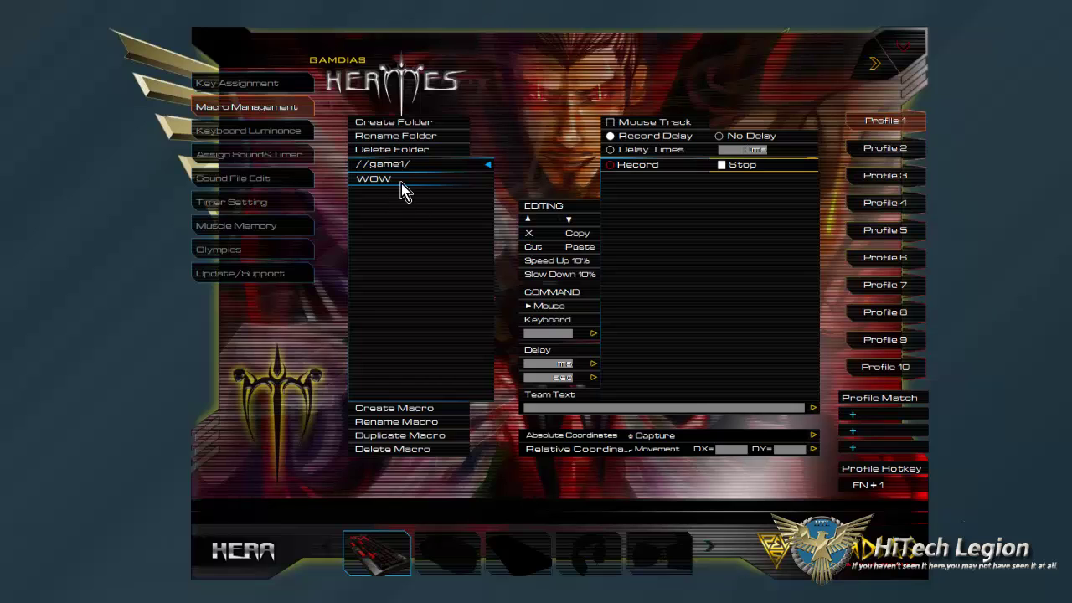
Record keystrokes 1, 2, 4, 5 and 6 into WOW with timed delays between them
{"action": "left_click", "coordinate": [619, 168]}
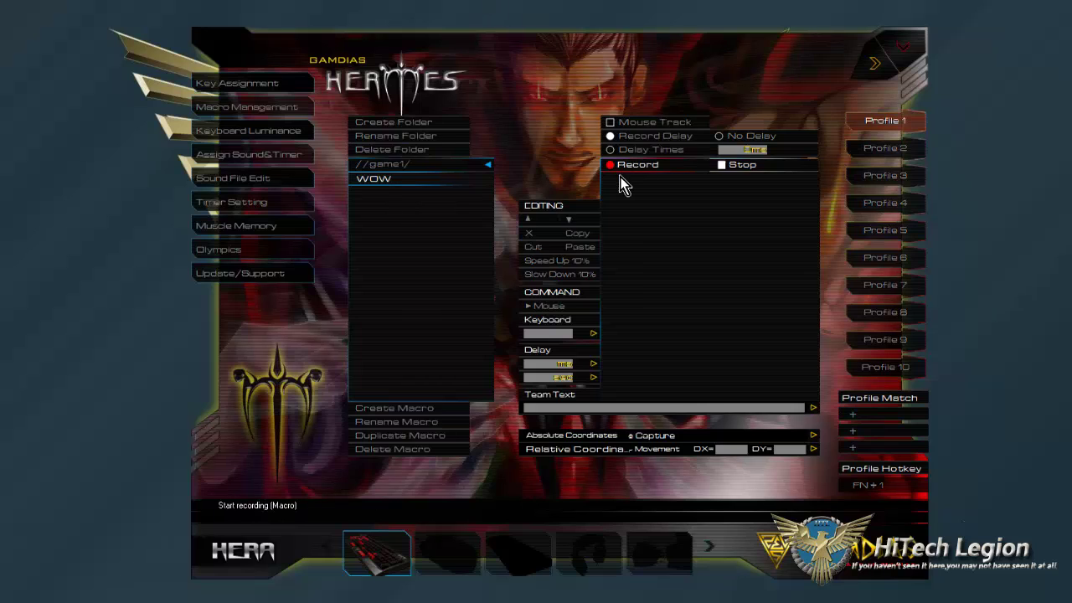
{"action": "key", "text": "1"}
{"action": "key", "text": "2"}
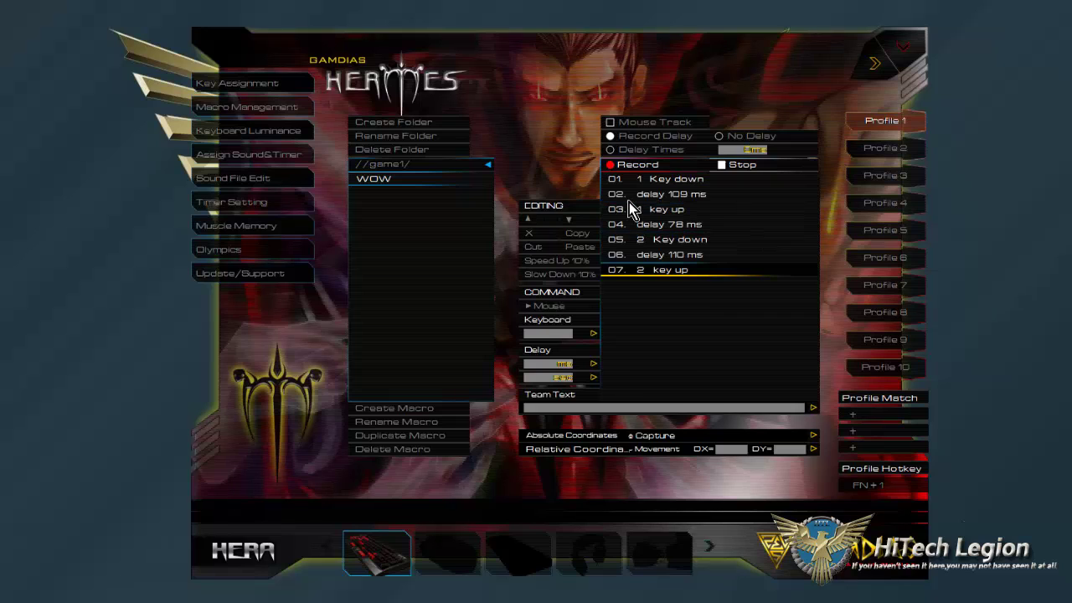
{"action": "key", "text": "4"}
{"action": "key", "text": "5"}
{"action": "key", "text": "6"}
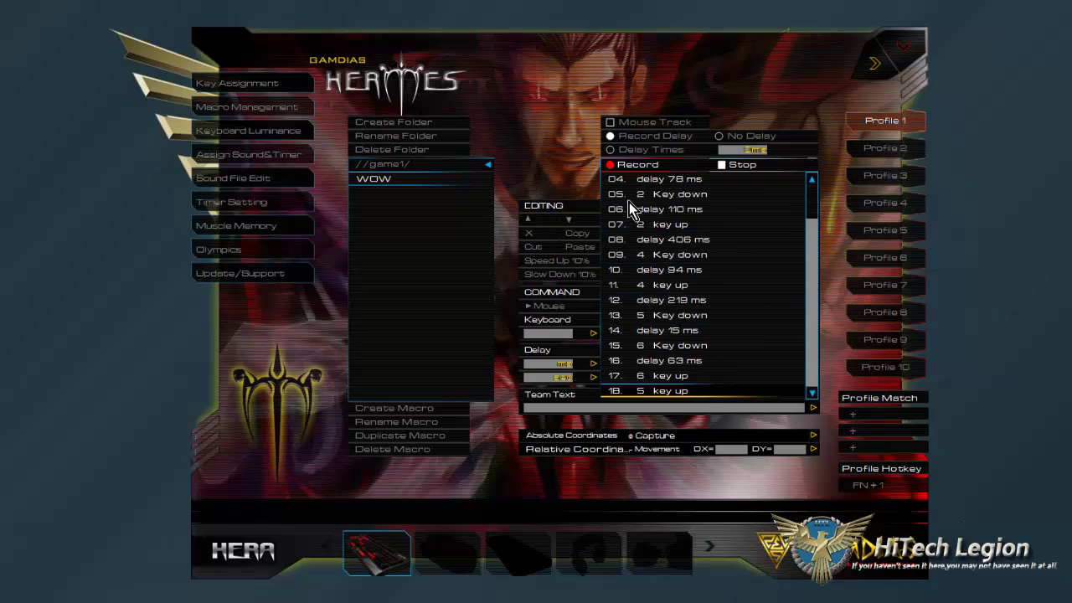
{"action": "left_click", "coordinate": [721, 164]}
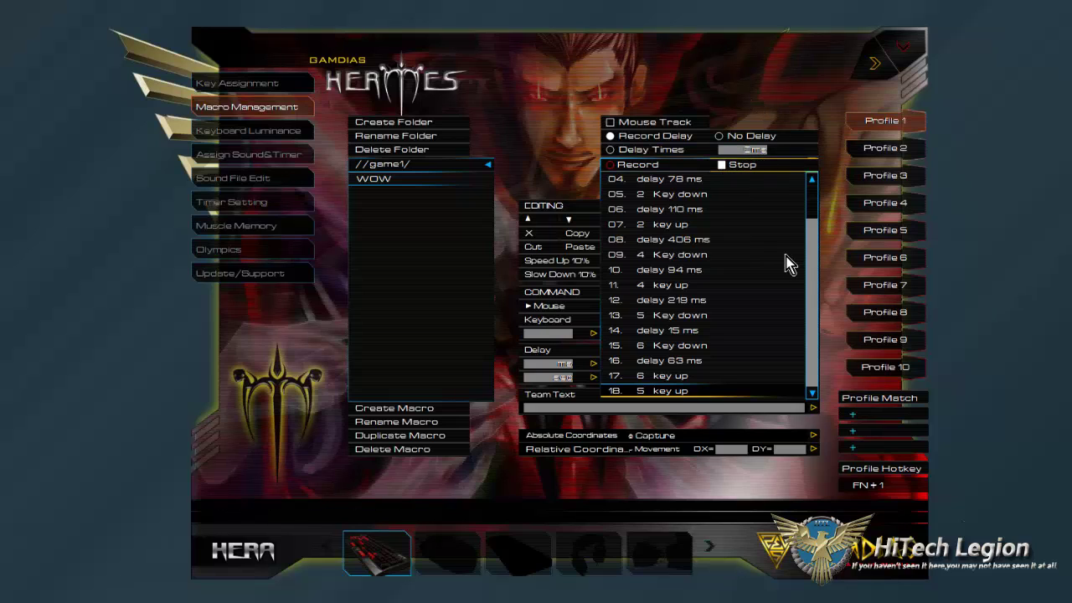
{"action": "scroll", "coordinate": [804, 214], "scroll_direction": "up", "scroll_amount": 1}
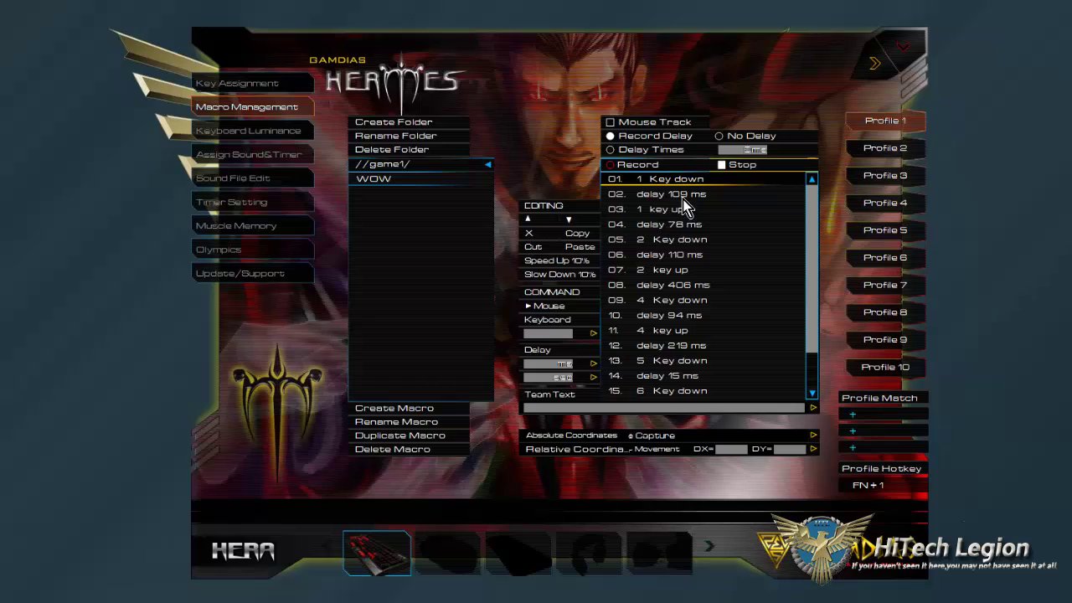
Insert a 10 ms delay after the 109 ms step in WOW and set recording mode to No Delay
{"action": "left_click", "coordinate": [657, 198]}
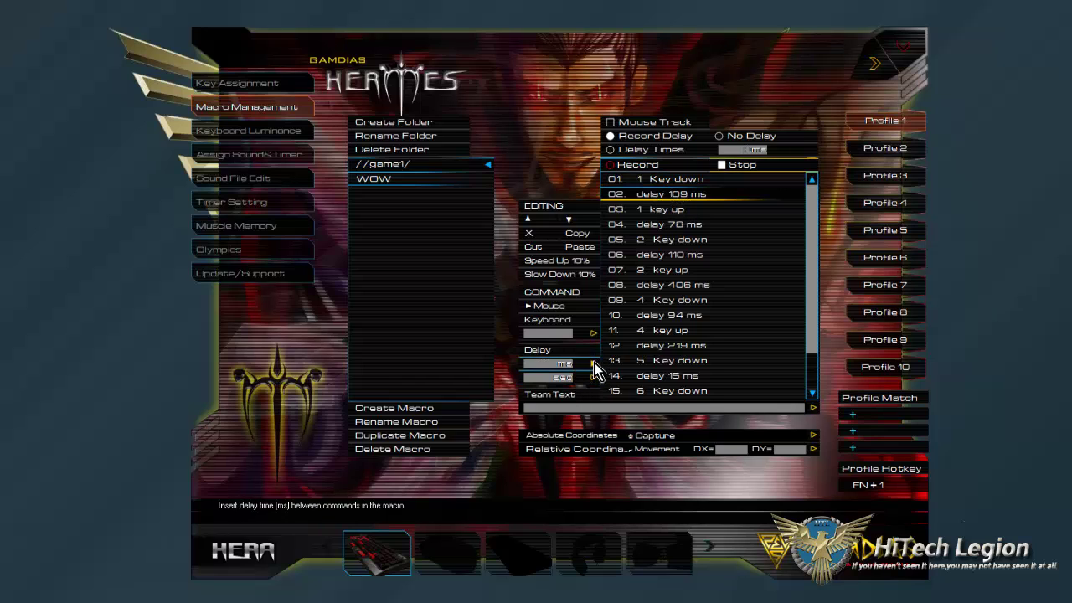
{"action": "left_click", "coordinate": [563, 363]}
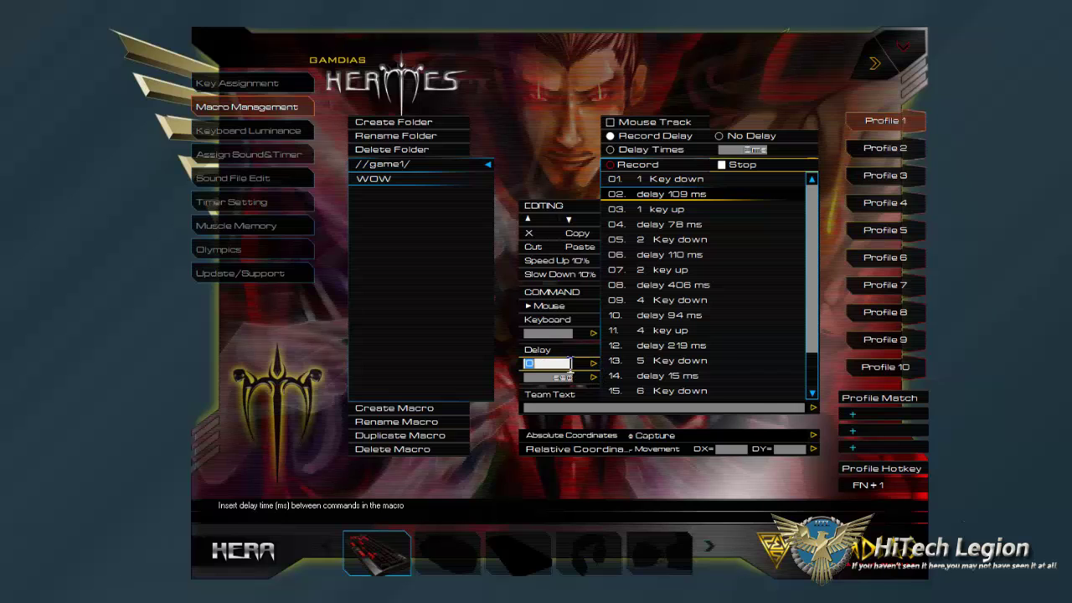
{"action": "type", "text": "10"}
{"action": "left_click", "coordinate": [593, 365]}
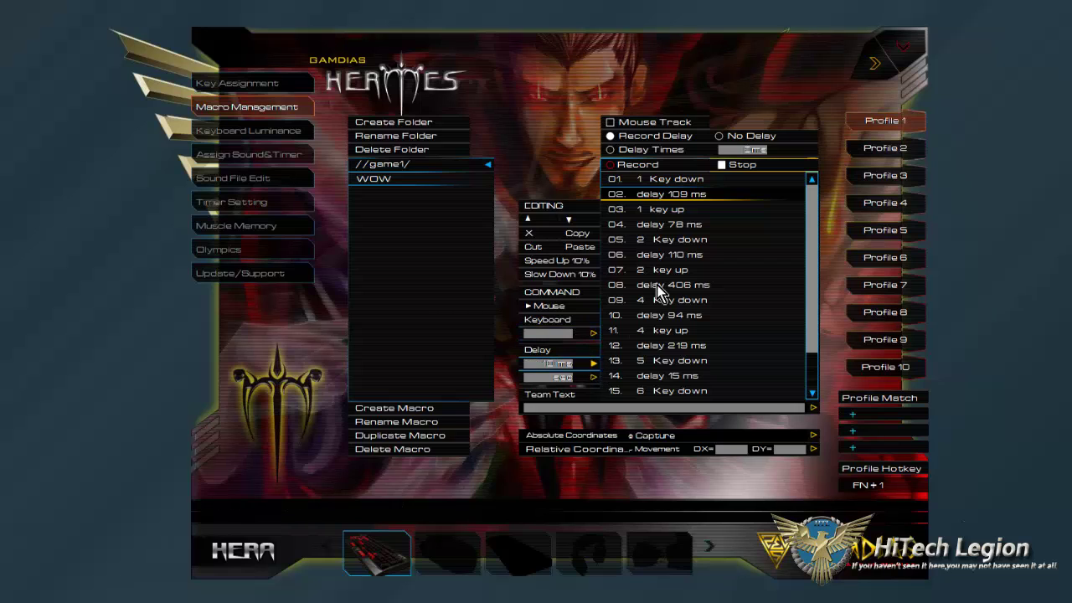
{"action": "left_click", "coordinate": [594, 365]}
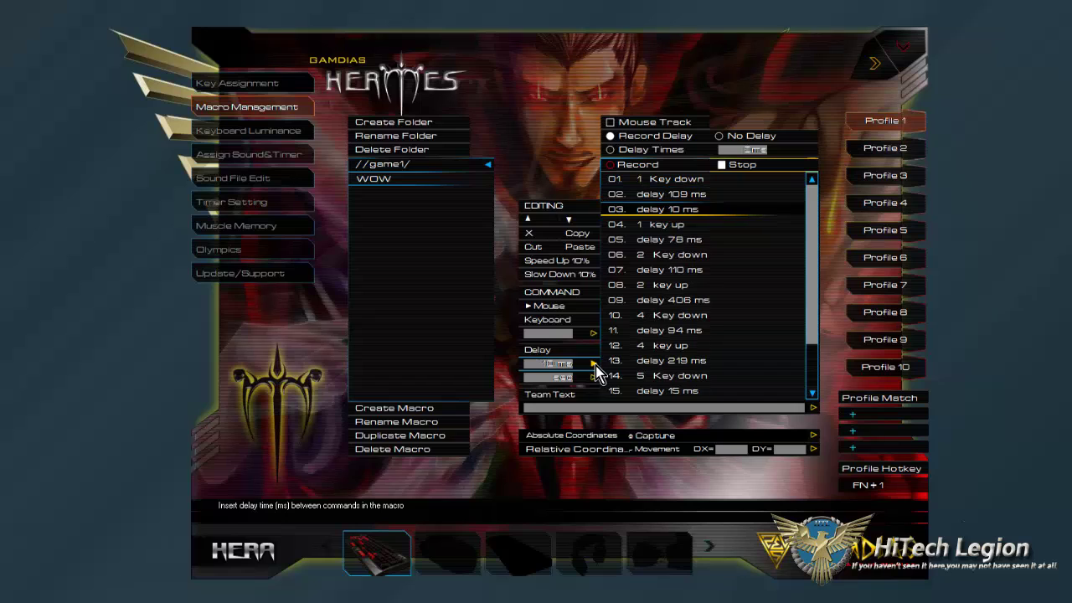
{"action": "left_click", "coordinate": [679, 196]}
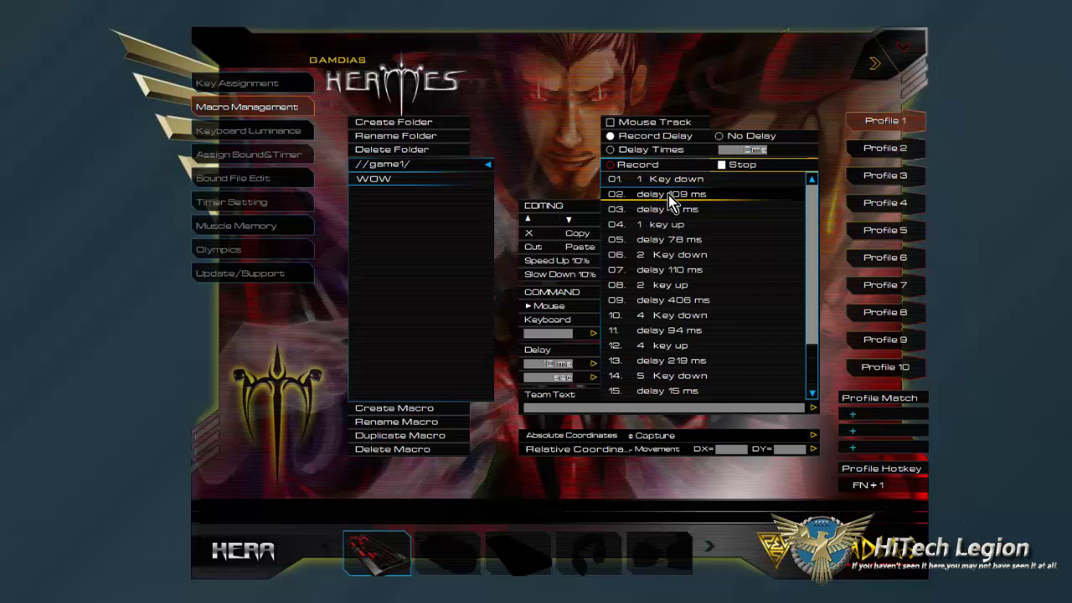
{"action": "left_click", "coordinate": [720, 137]}
Delete WOW, recreate an empty WOW macro in game1, and start recording into it
{"action": "scroll", "coordinate": [467, 187], "scroll_direction": "down", "scroll_amount": 2}
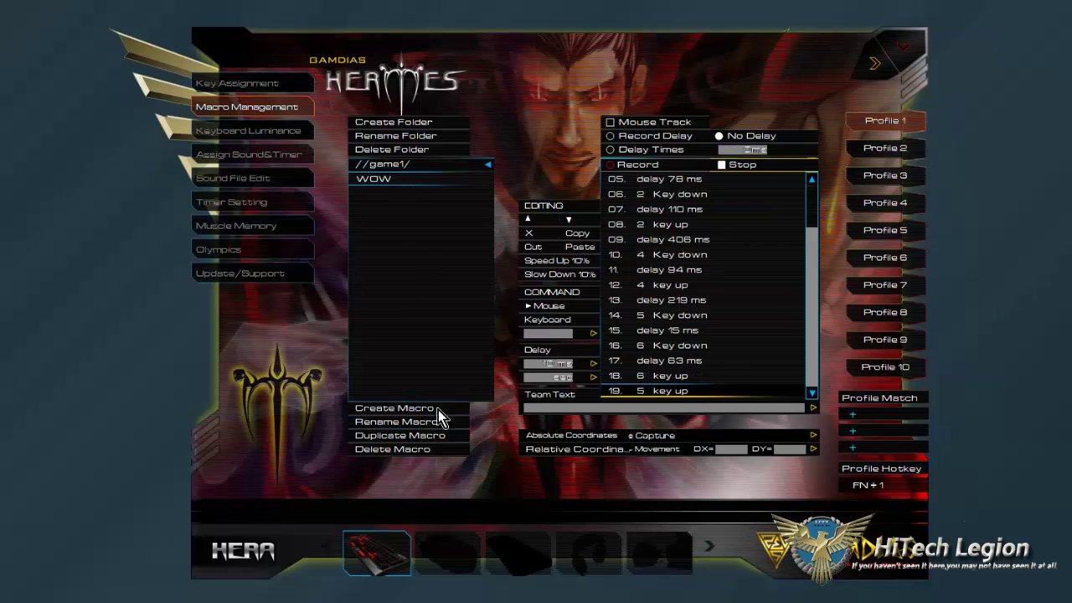
{"action": "left_click", "coordinate": [390, 453]}
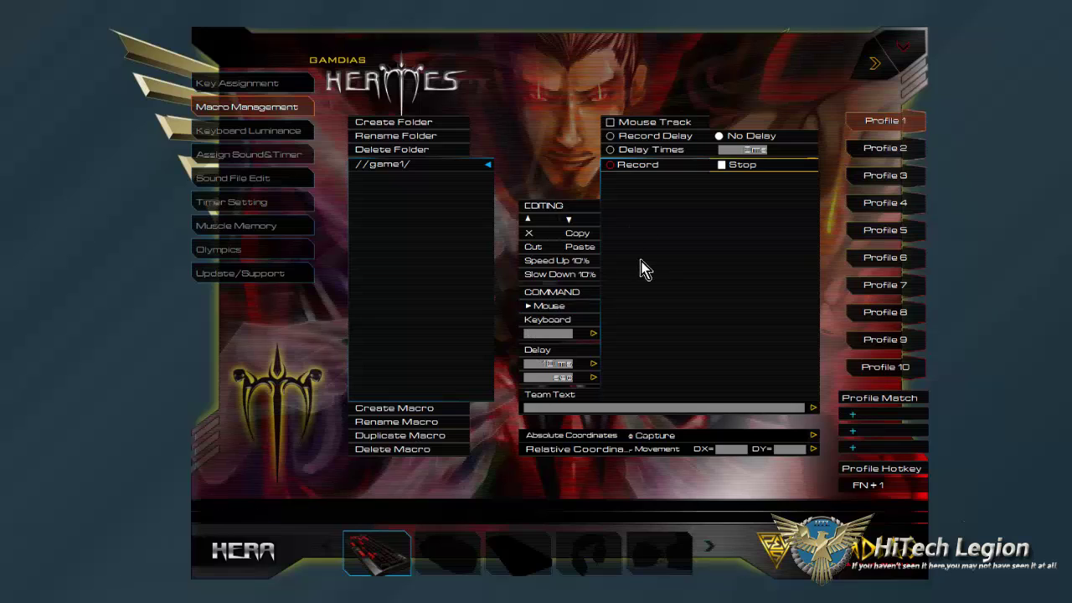
{"action": "left_click", "coordinate": [394, 409]}
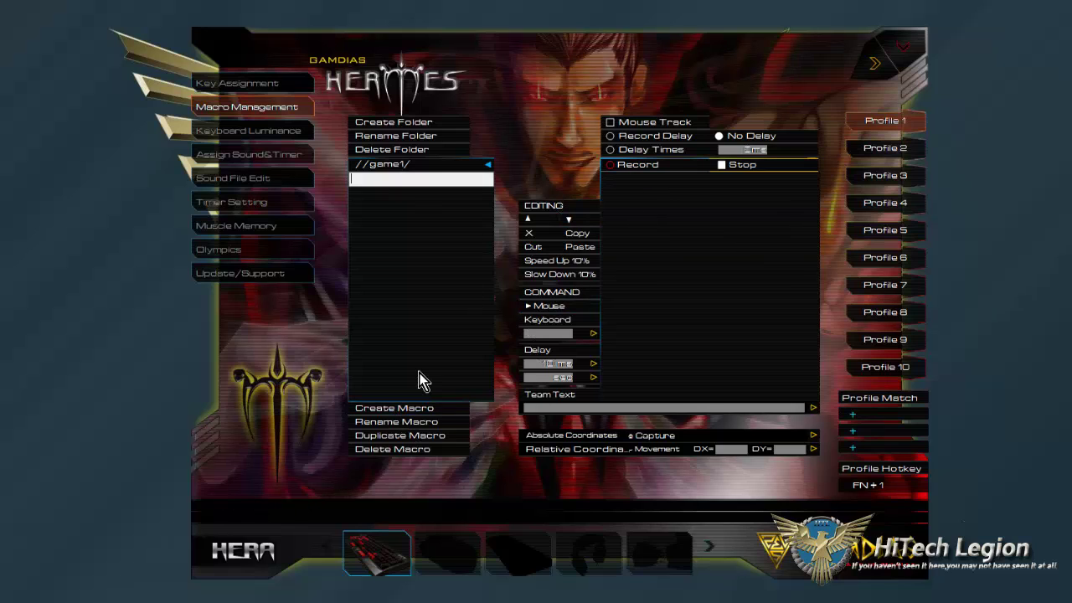
{"action": "type", "text": "WOW"}
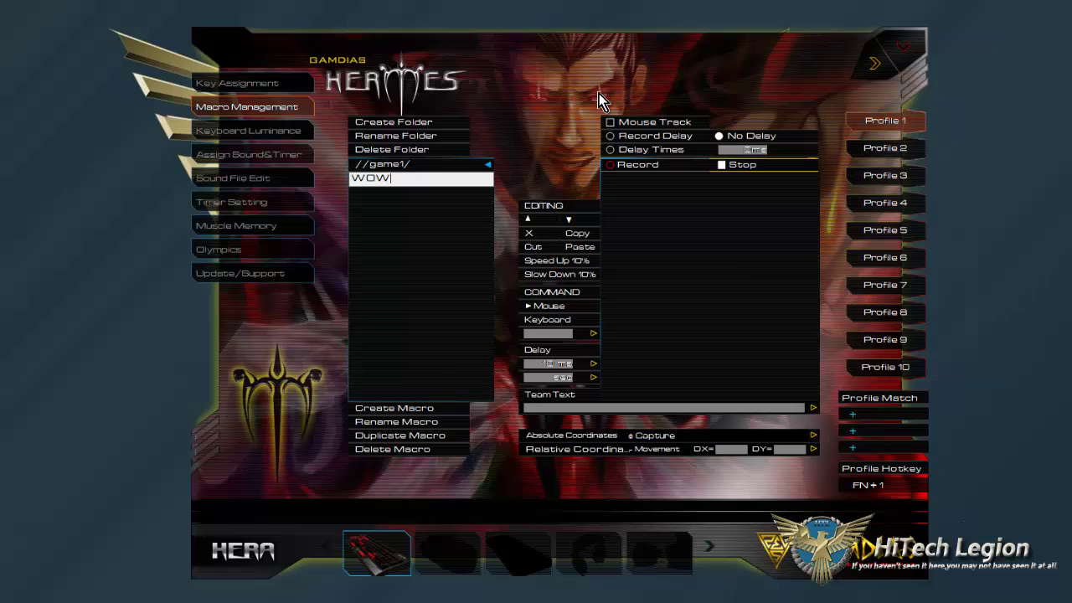
{"action": "left_click", "coordinate": [616, 165]}
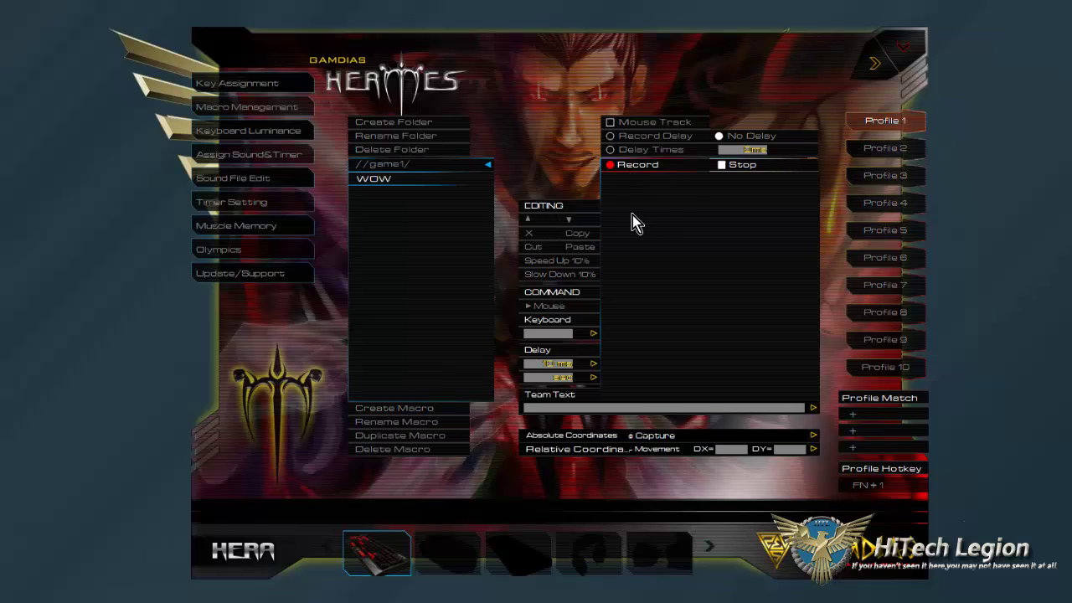
Record number-key presses 1 to 5 into the WOW macro
{"action": "key", "text": "2"}
{"action": "key", "text": "4"}
{"action": "key", "text": "2"}
{"action": "key", "text": "3"}
{"action": "key", "text": "5"}
{"action": "key", "text": "4"}
{"action": "key", "text": "3"}
{"action": "key", "text": "4"}
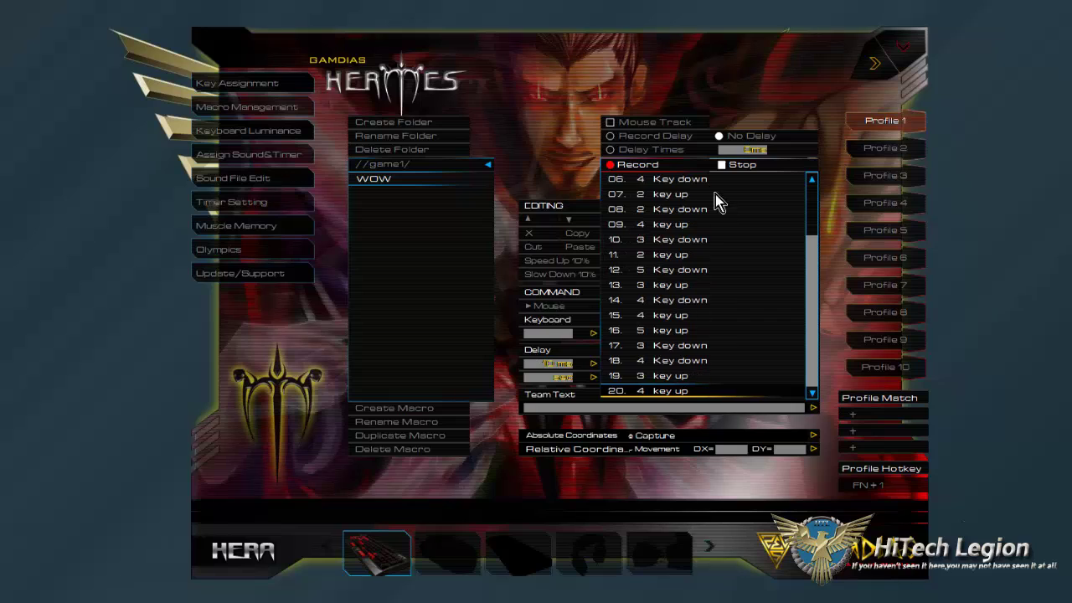
Stop recording and insert a 10 ms delay after the first 1 Key down event
{"action": "left_click", "coordinate": [812, 236]}
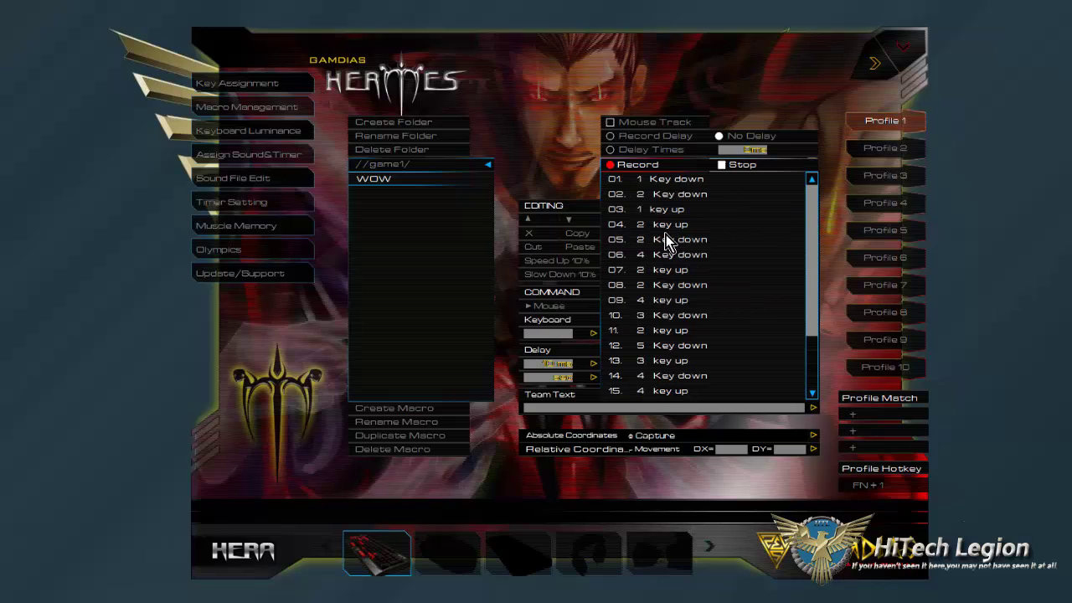
{"action": "left_click", "coordinate": [663, 181]}
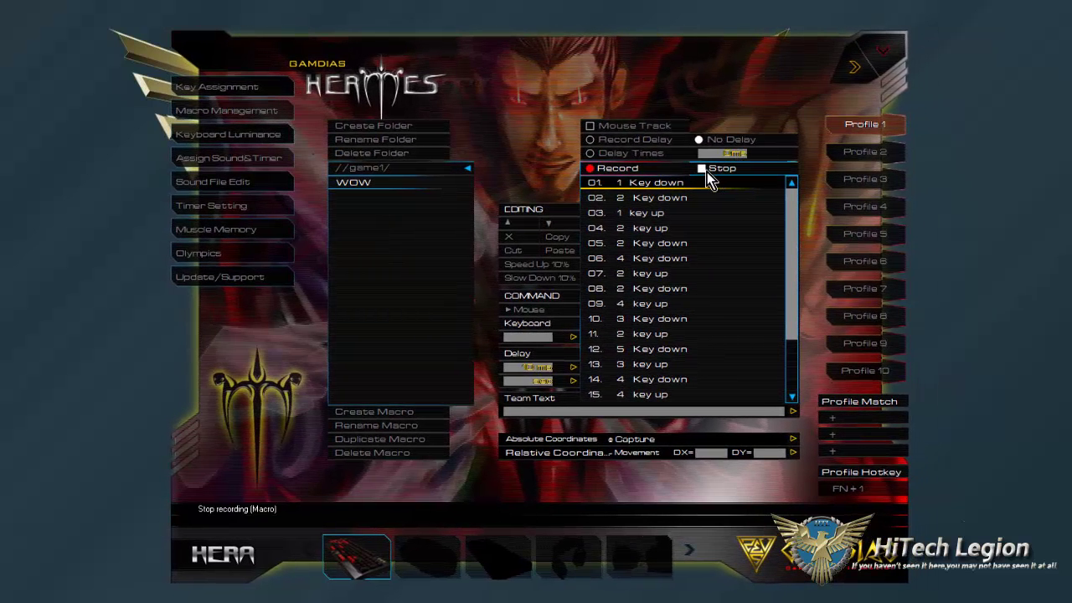
{"action": "left_click", "coordinate": [709, 168]}
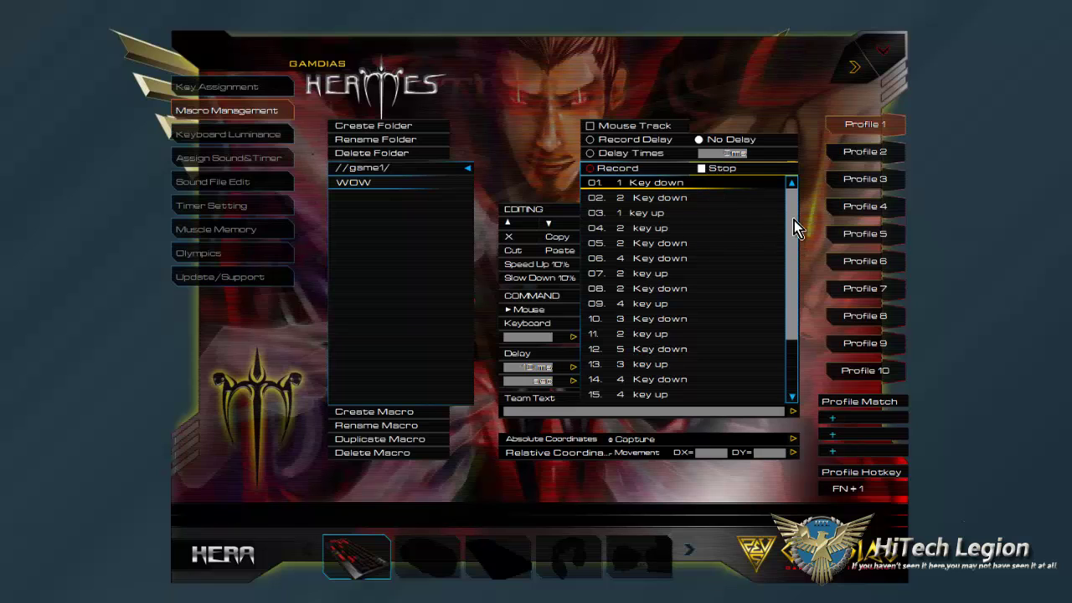
{"action": "left_click", "coordinate": [573, 367]}
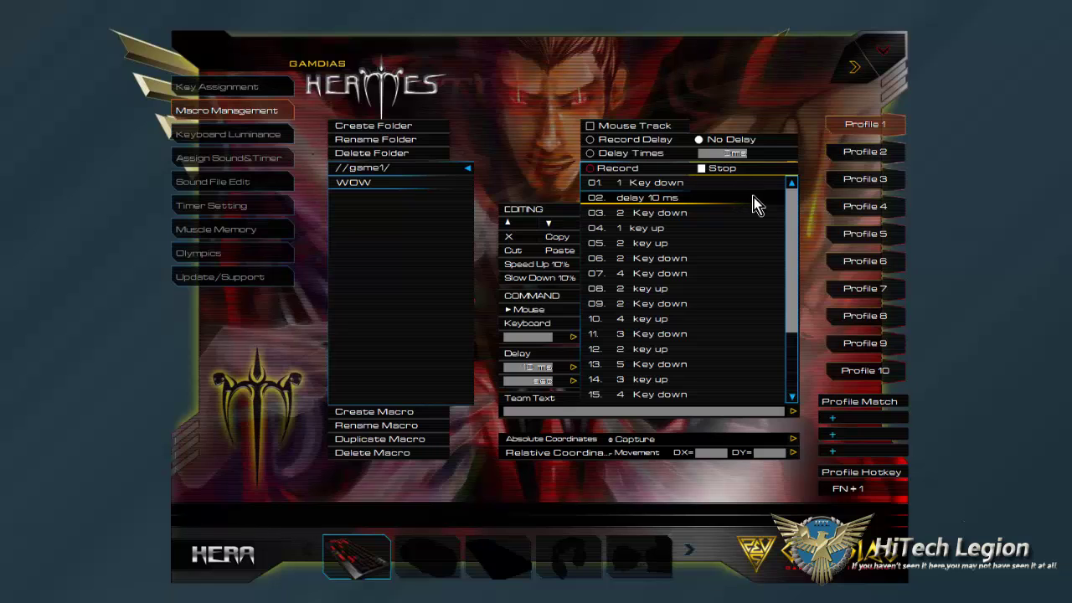
Add 10 ms delays after the 2 Key down and 1 key up events, then delete the WOW macro
{"action": "scroll", "coordinate": [794, 335], "scroll_direction": "down", "scroll_amount": 5}
{"action": "scroll", "coordinate": [788, 297], "scroll_direction": "up", "scroll_amount": 5}
{"action": "left_click", "coordinate": [650, 218]}
{"action": "left_click", "coordinate": [573, 367]}
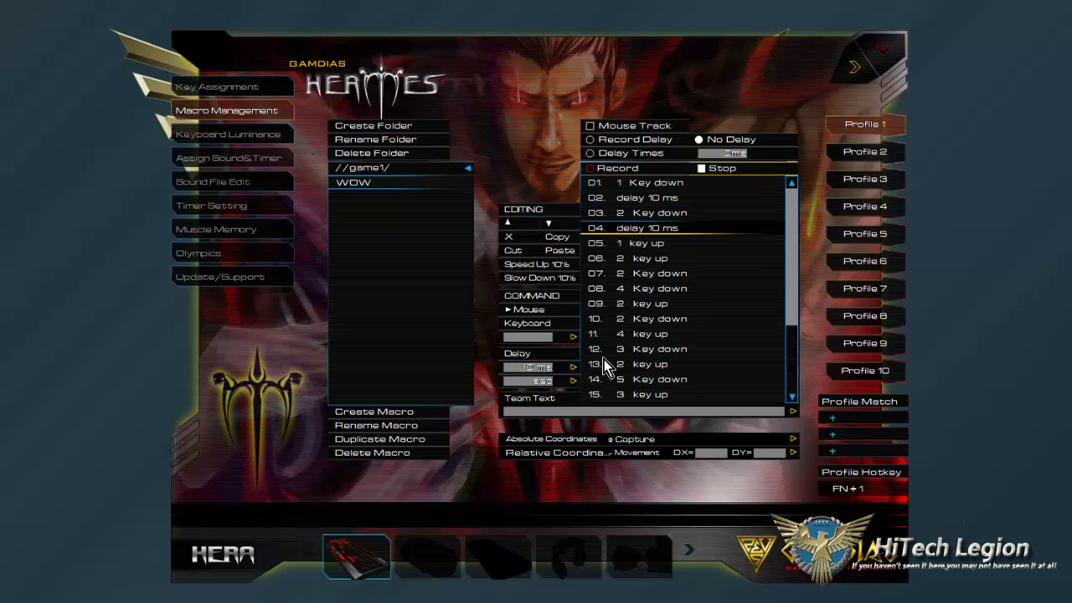
{"action": "left_click", "coordinate": [649, 244]}
{"action": "left_click", "coordinate": [572, 366]}
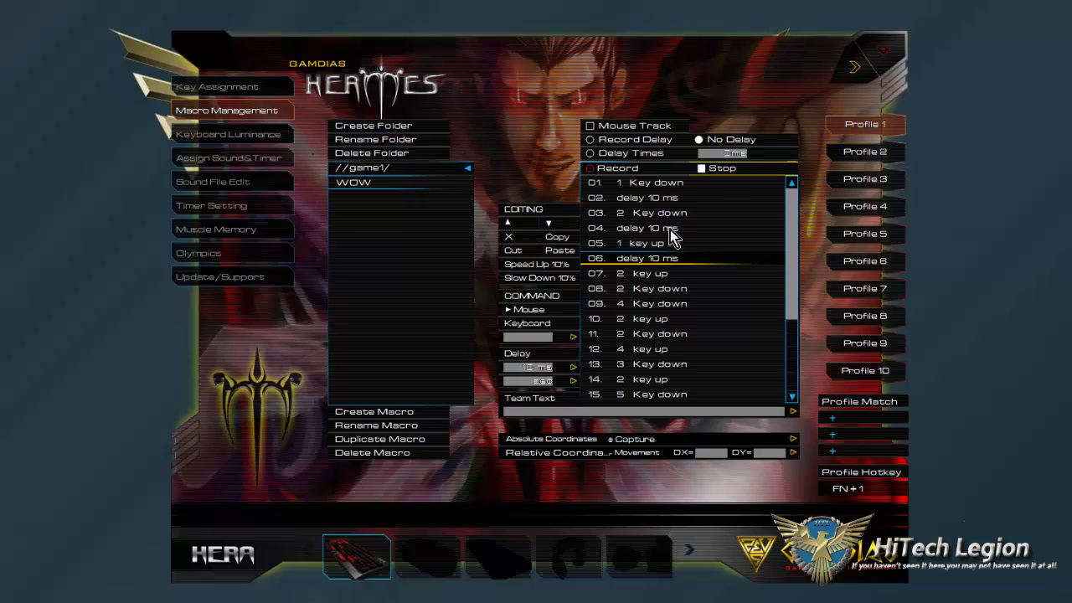
{"action": "left_click", "coordinate": [400, 456]}
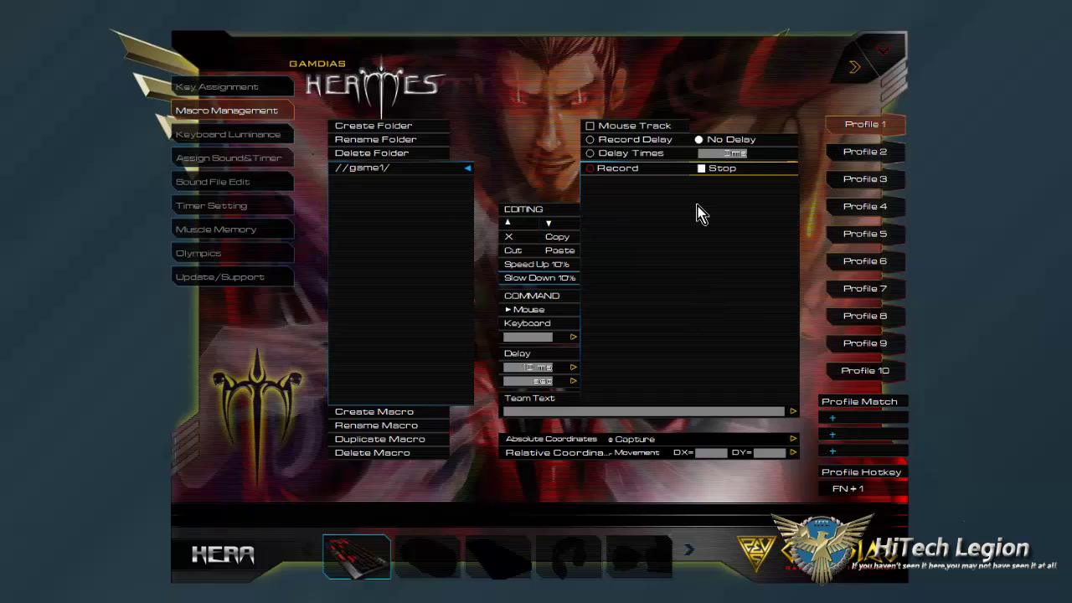
On the Keyboard Luminance page, try several brightness levels and leave the backlight on the fifth
{"action": "left_click", "coordinate": [250, 144]}
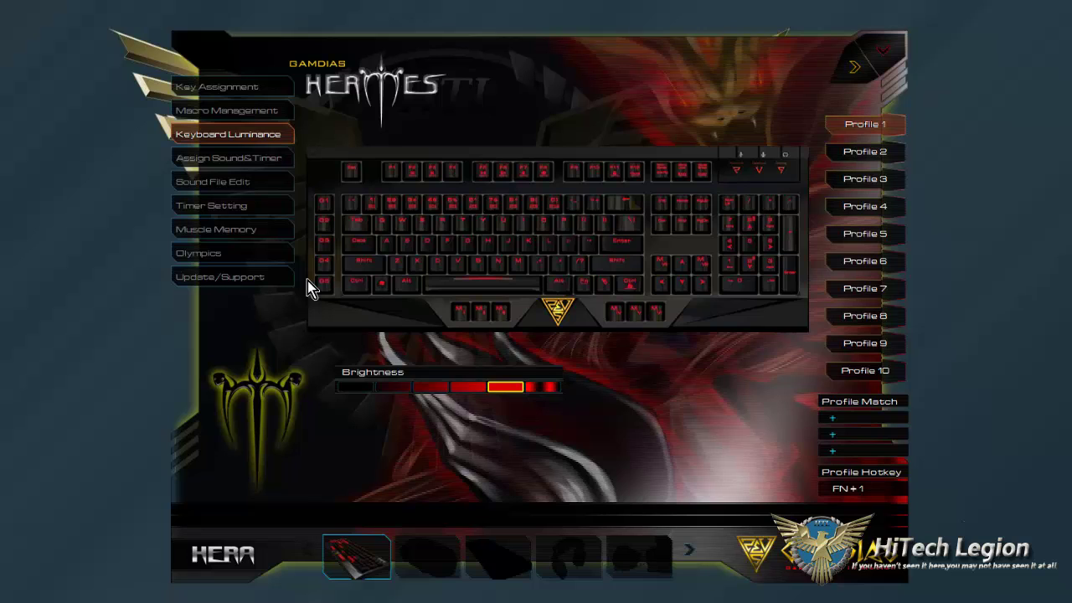
{"action": "key", "text": "Down"}
{"action": "key", "text": "Down"}
{"action": "key", "text": "Down"}
{"action": "key", "text": "Down"}
{"action": "key", "text": "Up"}
{"action": "key", "text": "Up"}
{"action": "key", "text": "Up"}
{"action": "key", "text": "Up"}
{"action": "left_click", "coordinate": [358, 389]}
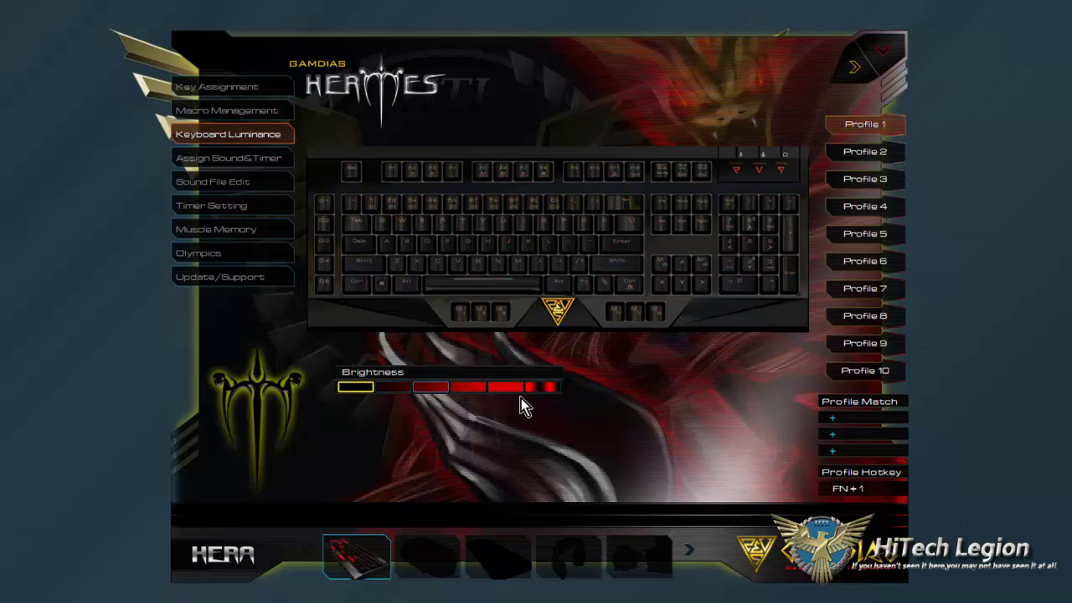
{"action": "left_click", "coordinate": [511, 388]}
{"action": "left_click", "coordinate": [400, 387]}
{"action": "left_click", "coordinate": [549, 387]}
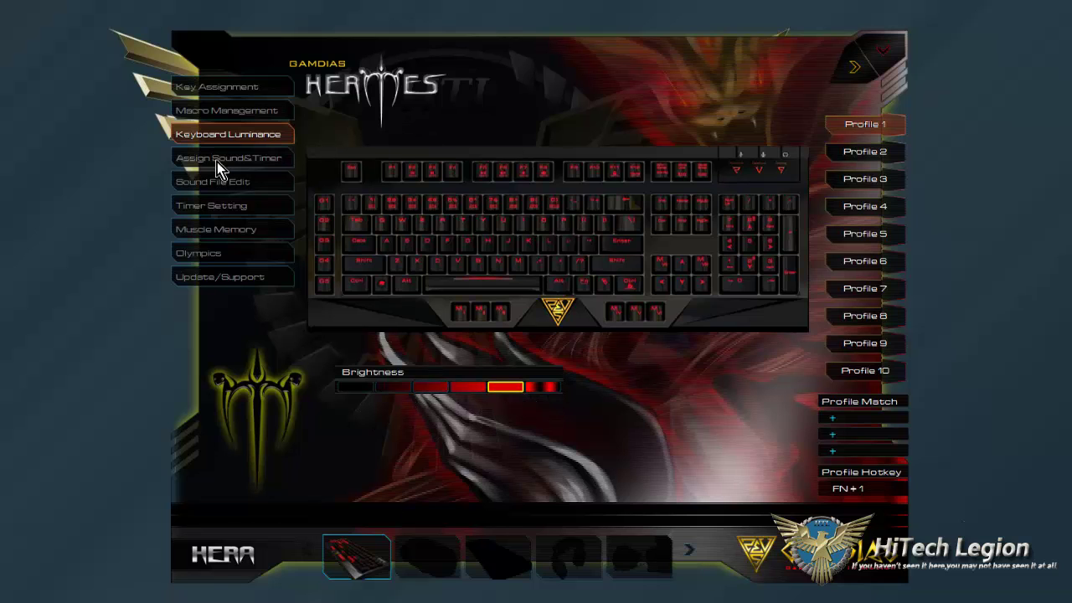
On Assign Sound&Timer, enable Sound with the Alarm recording and apply it to the keyboard
{"action": "left_click", "coordinate": [269, 159]}
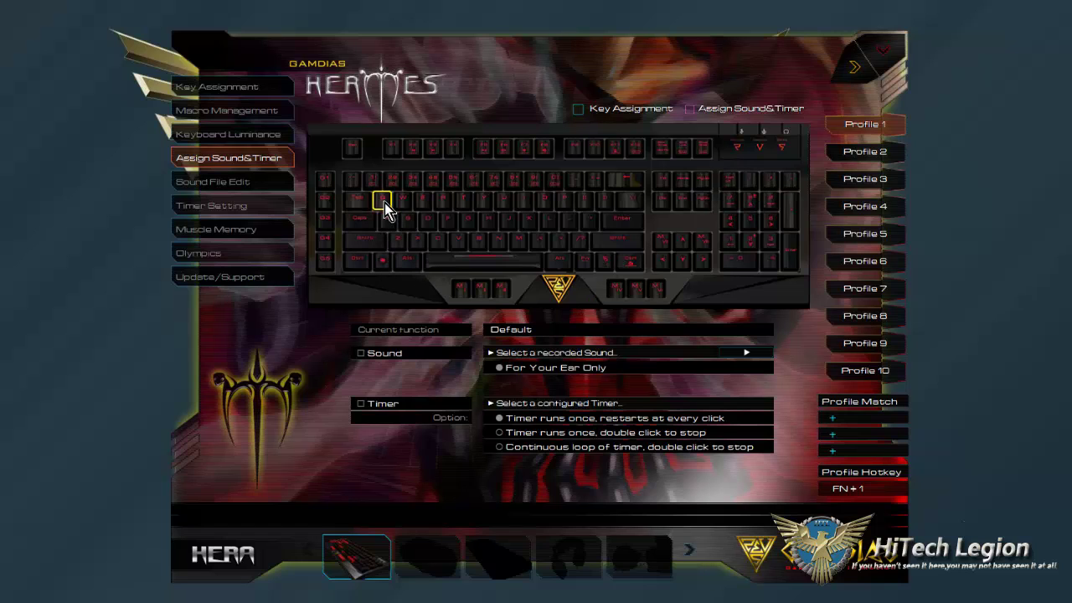
{"action": "left_click", "coordinate": [361, 353]}
{"action": "left_click", "coordinate": [490, 353]}
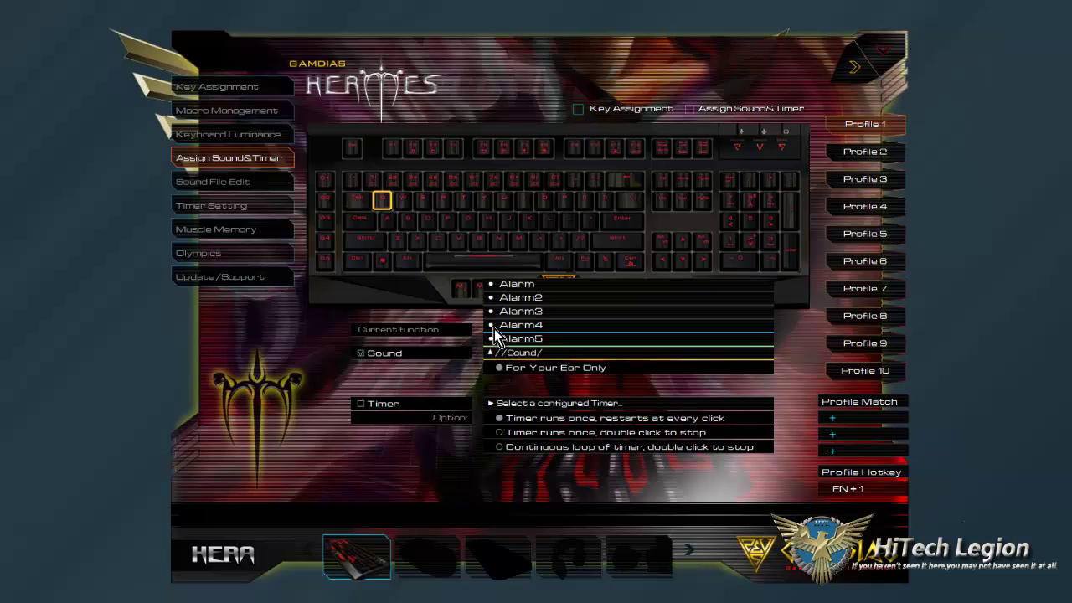
{"action": "left_click", "coordinate": [525, 286]}
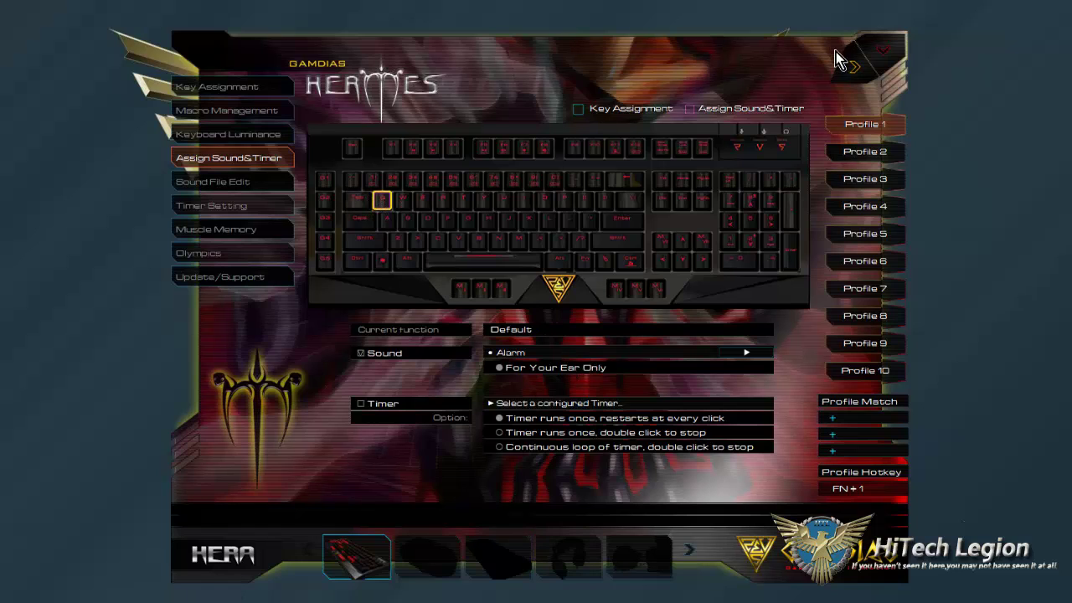
{"action": "left_click", "coordinate": [856, 67]}
Enable Timer and disable Sound for the key, then return to Macro Management
{"action": "left_click", "coordinate": [361, 402]}
{"action": "left_click", "coordinate": [362, 355]}
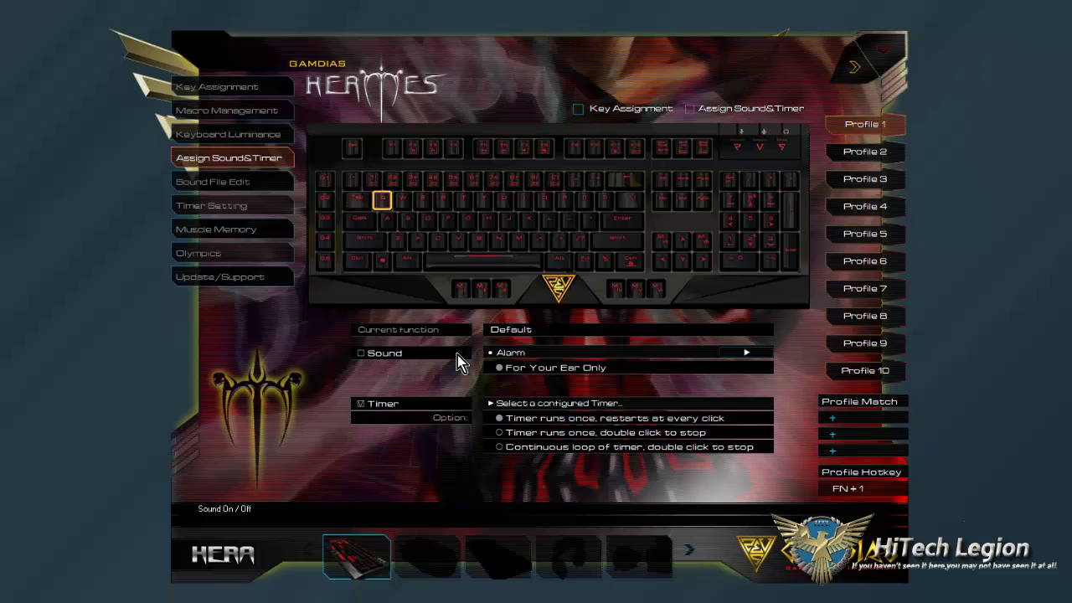
{"action": "left_click", "coordinate": [515, 354]}
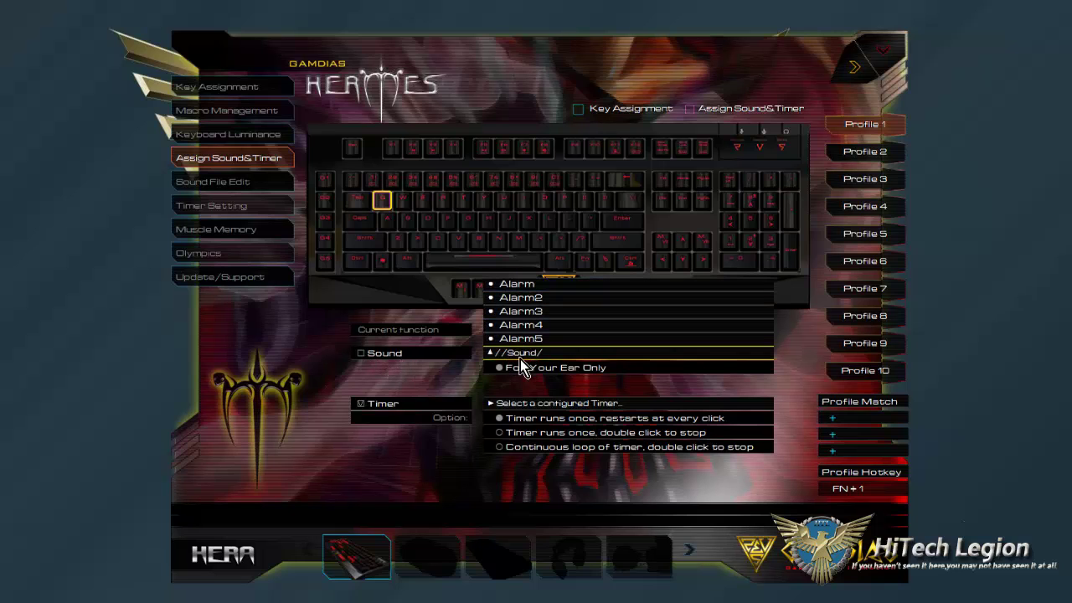
{"action": "left_click", "coordinate": [518, 357]}
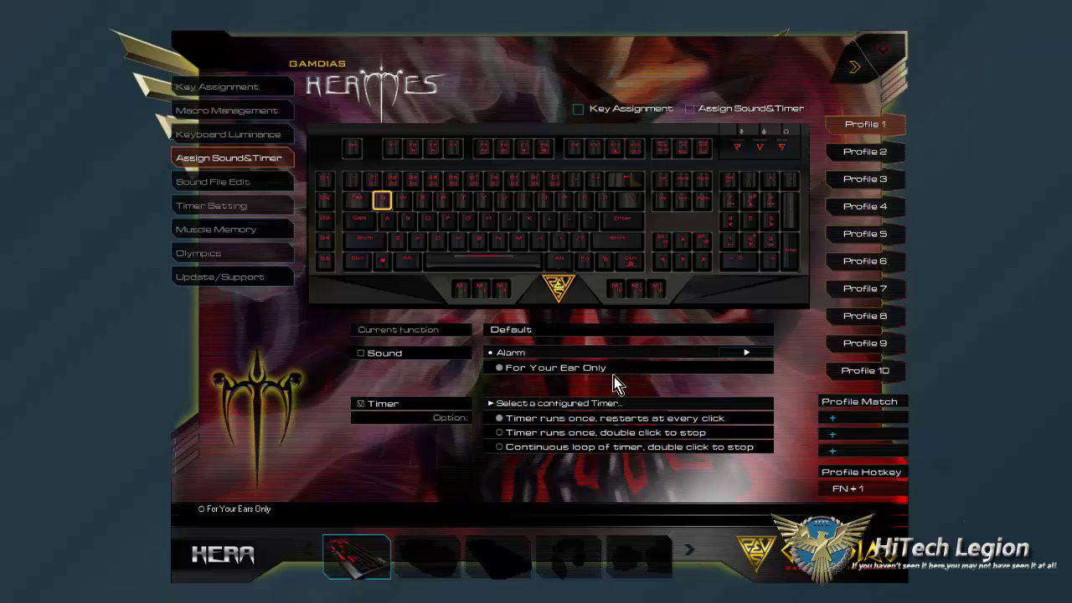
{"action": "left_click", "coordinate": [229, 117]}
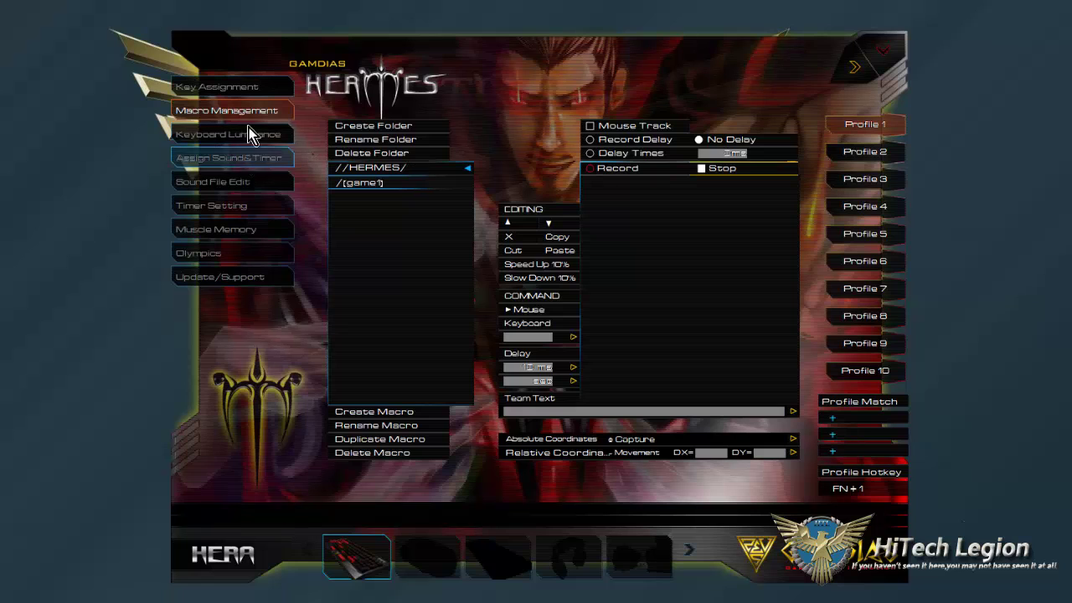
Go back to Assign Sound&Timer and untick the key's Timer checkbox
{"action": "left_click", "coordinate": [242, 89]}
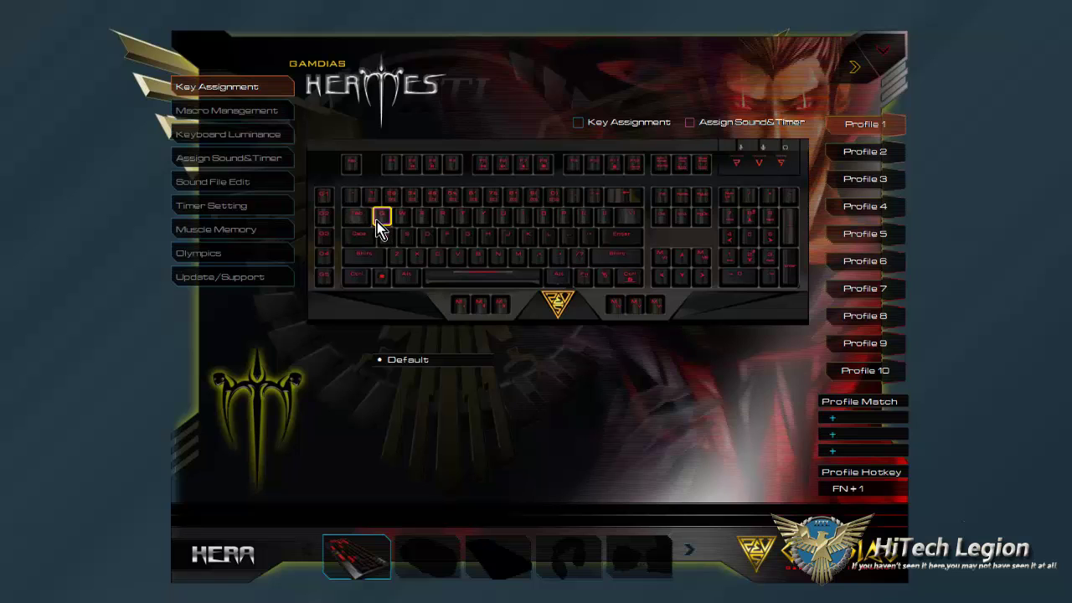
{"action": "left_click", "coordinate": [262, 164]}
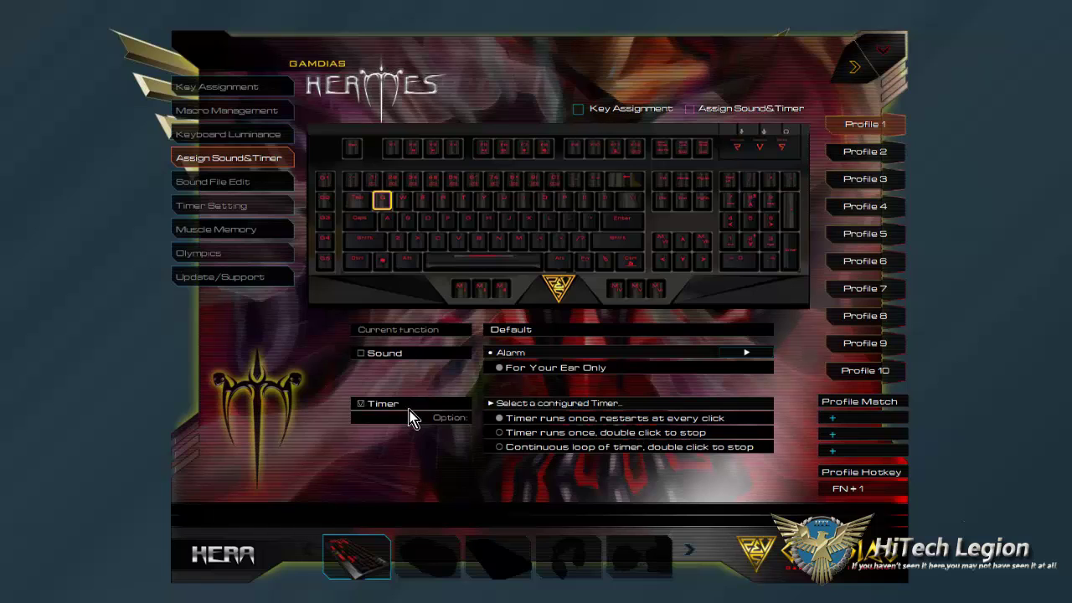
{"action": "left_click", "coordinate": [361, 406]}
{"action": "left_click", "coordinate": [571, 572]}
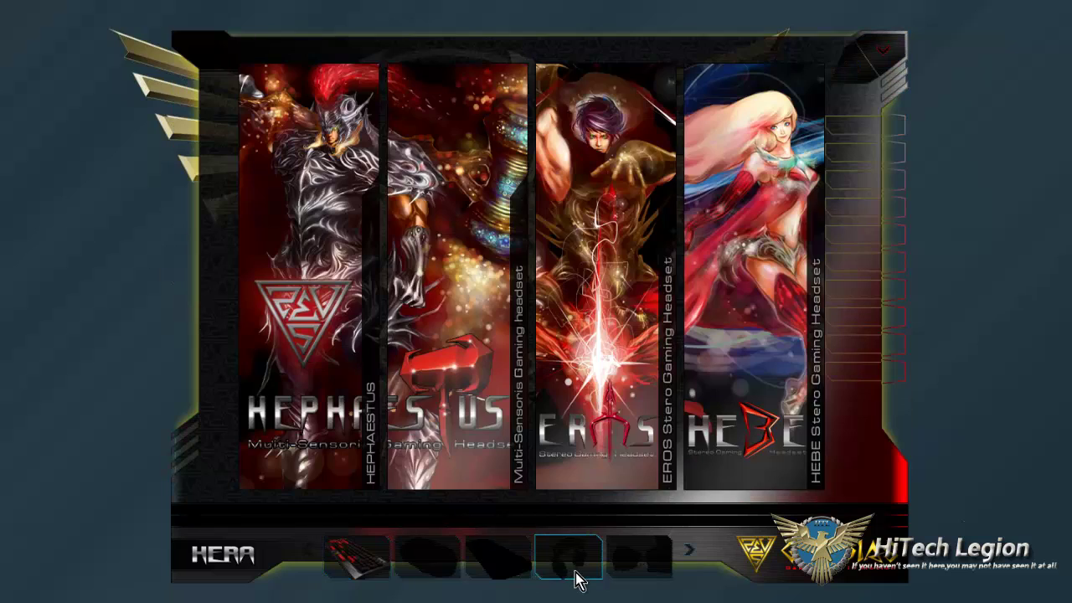
{"action": "left_click", "coordinate": [376, 568]}
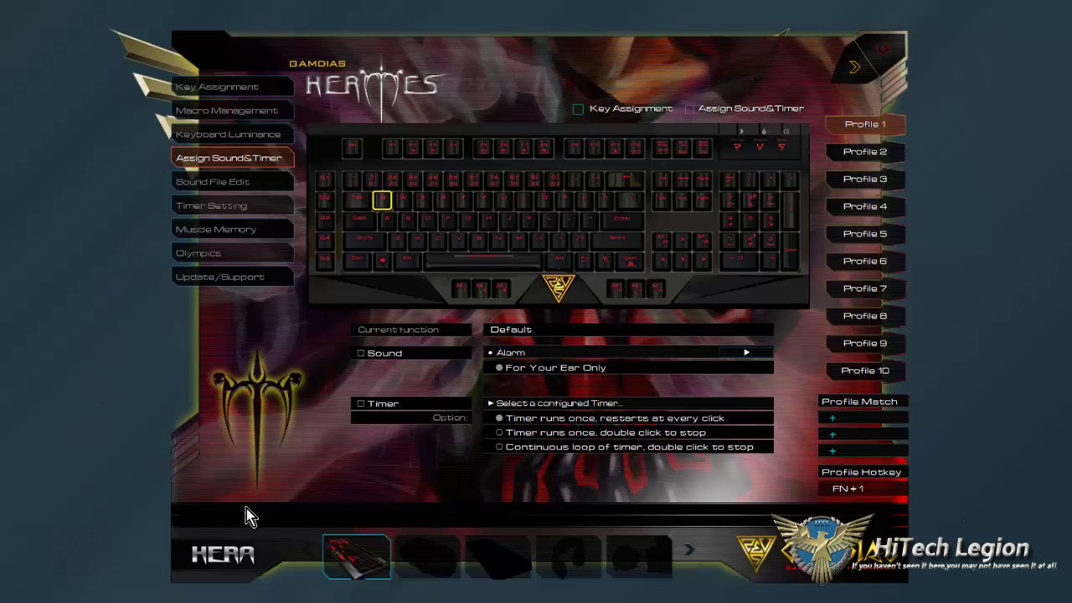
Check the configured timer dropdown on Assign Sound&Timer, then open the Timer Setting page
{"action": "left_click", "coordinate": [248, 204]}
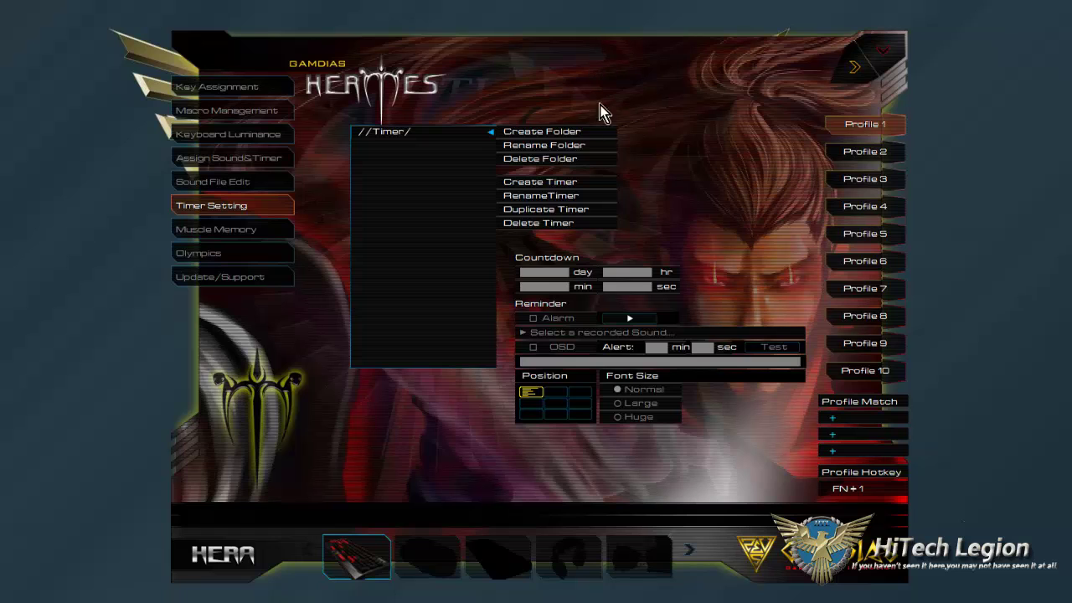
{"action": "left_click", "coordinate": [240, 160]}
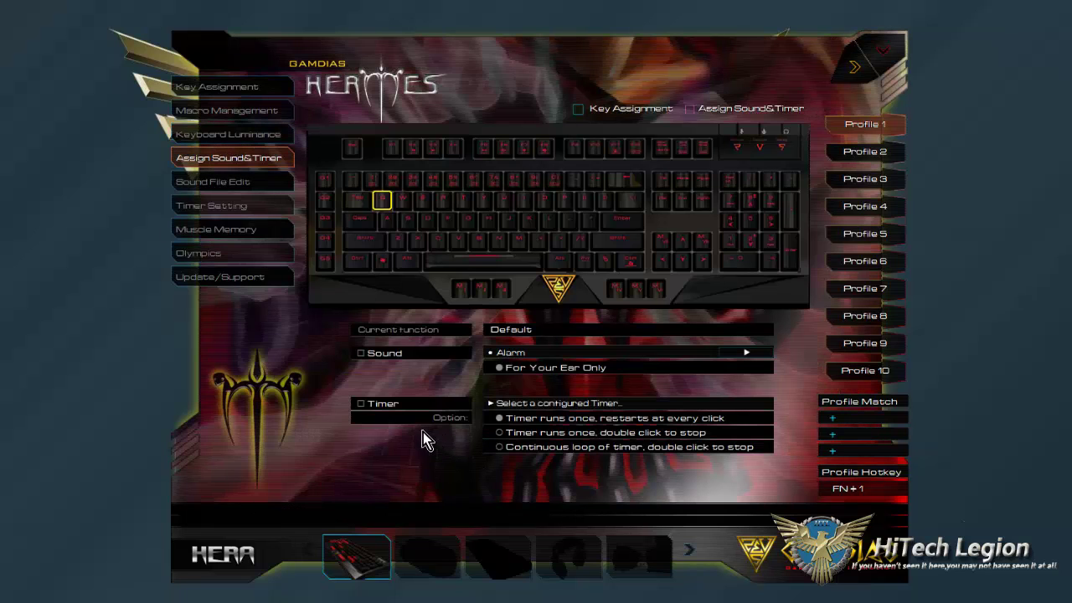
{"action": "left_click", "coordinate": [493, 403]}
{"action": "left_click", "coordinate": [506, 408]}
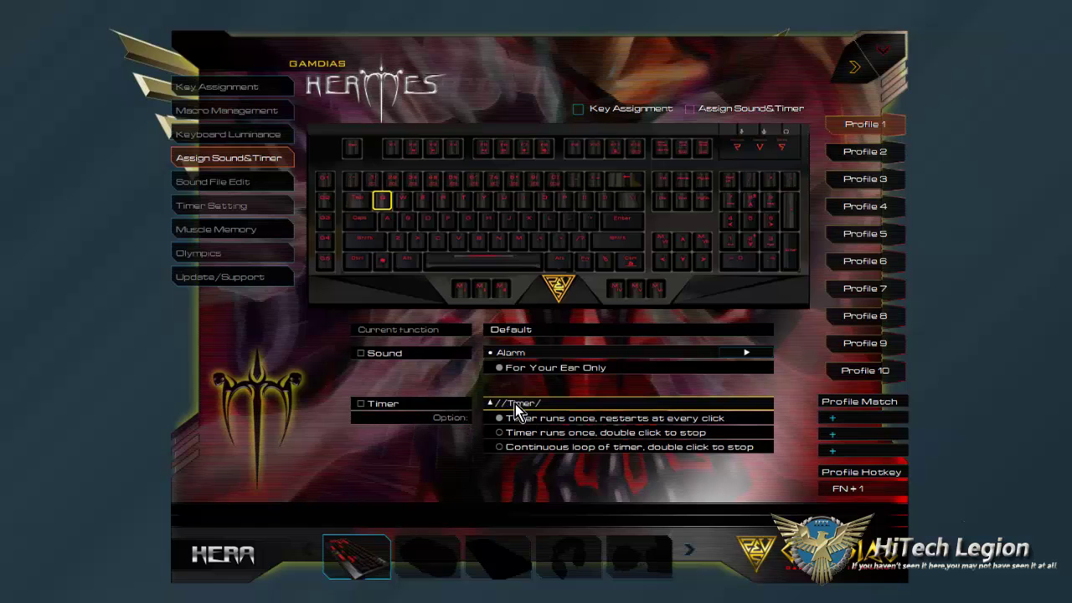
{"action": "left_click", "coordinate": [515, 405]}
{"action": "left_click", "coordinate": [227, 213]}
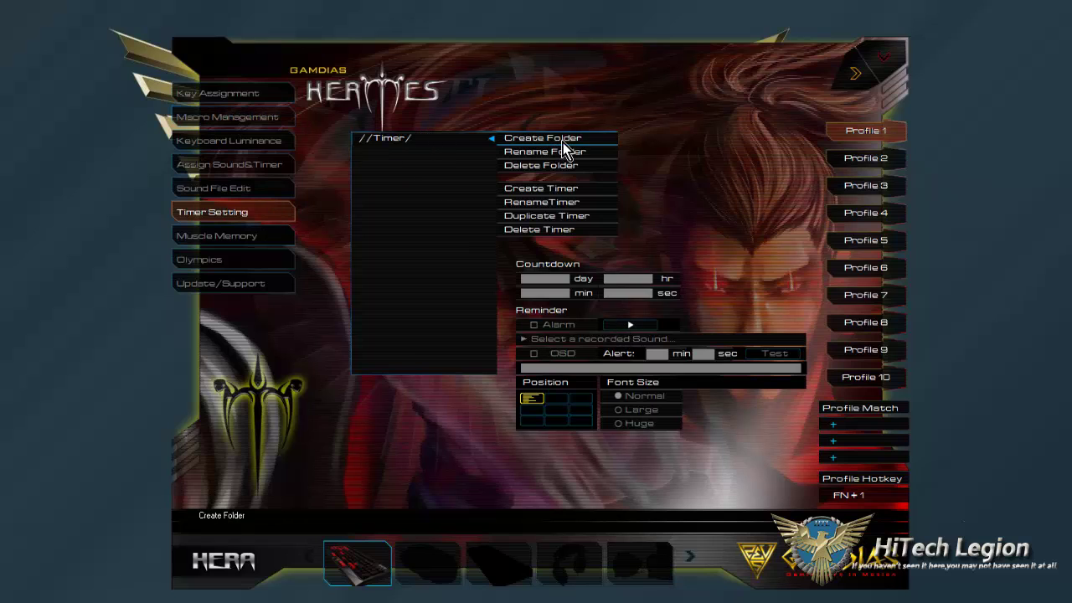
Create a timer named 'stop' with the alarm reminder enabled using the Alarm sound
{"action": "left_click", "coordinate": [550, 190]}
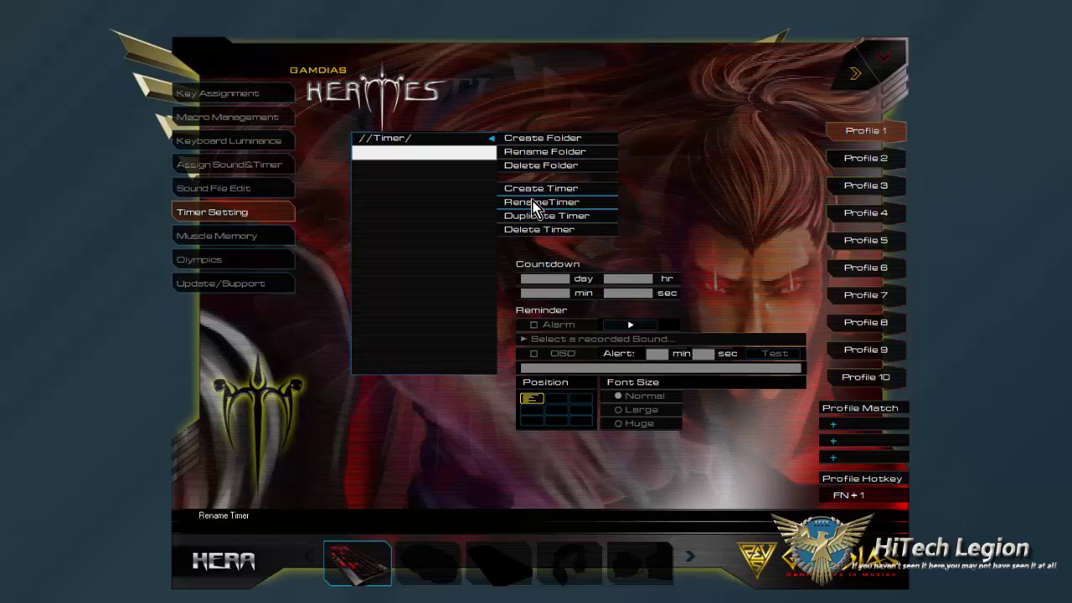
{"action": "type", "text": "stop"}
{"action": "key", "text": "Return"}
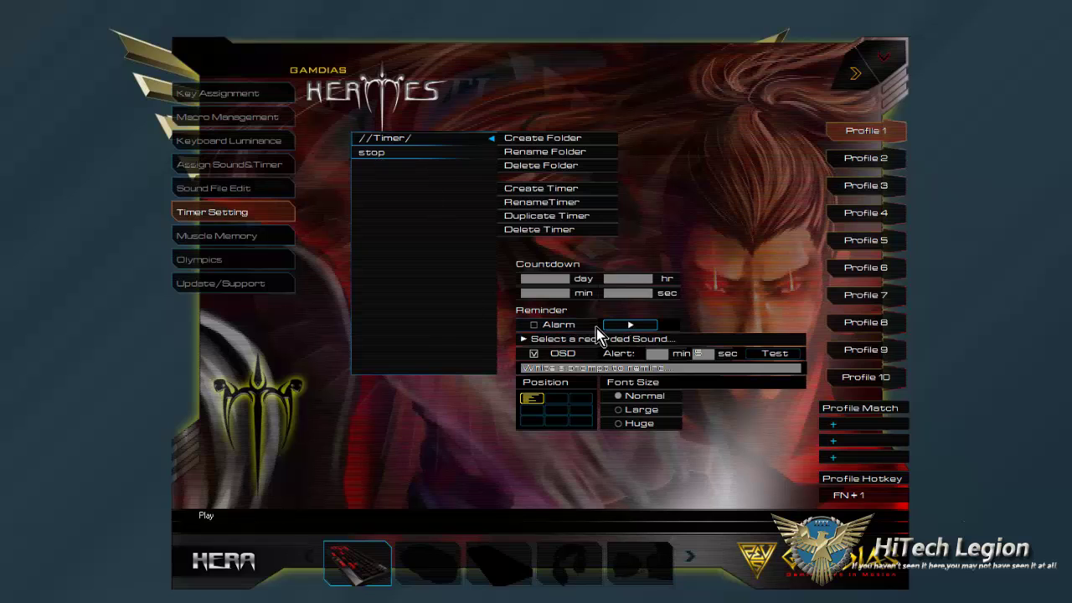
{"action": "left_click", "coordinate": [535, 324]}
{"action": "left_click", "coordinate": [534, 327]}
{"action": "left_click", "coordinate": [540, 325]}
{"action": "left_click", "coordinate": [575, 340]}
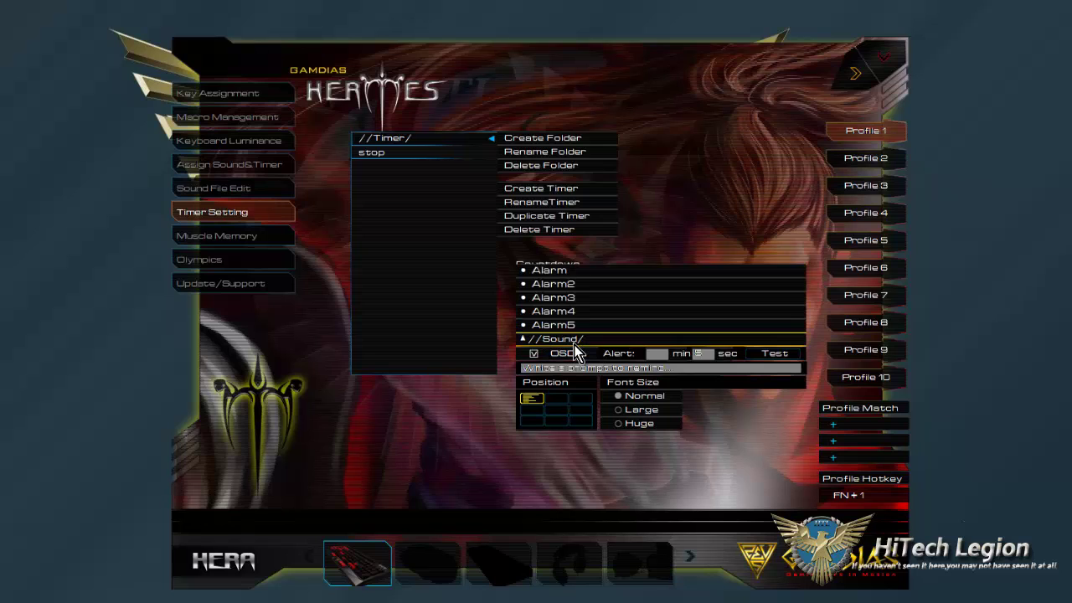
{"action": "left_click", "coordinate": [552, 271]}
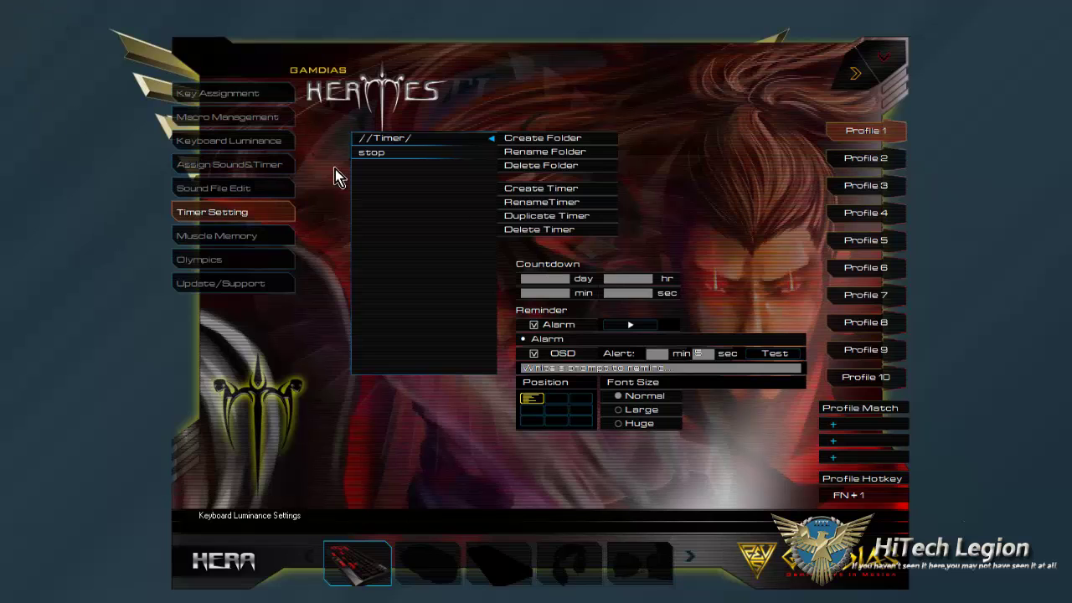
Set the reminder font to Huge, test the OSD countdown, then delete the stop timer
{"action": "left_click", "coordinate": [620, 410]}
{"action": "left_click", "coordinate": [623, 423]}
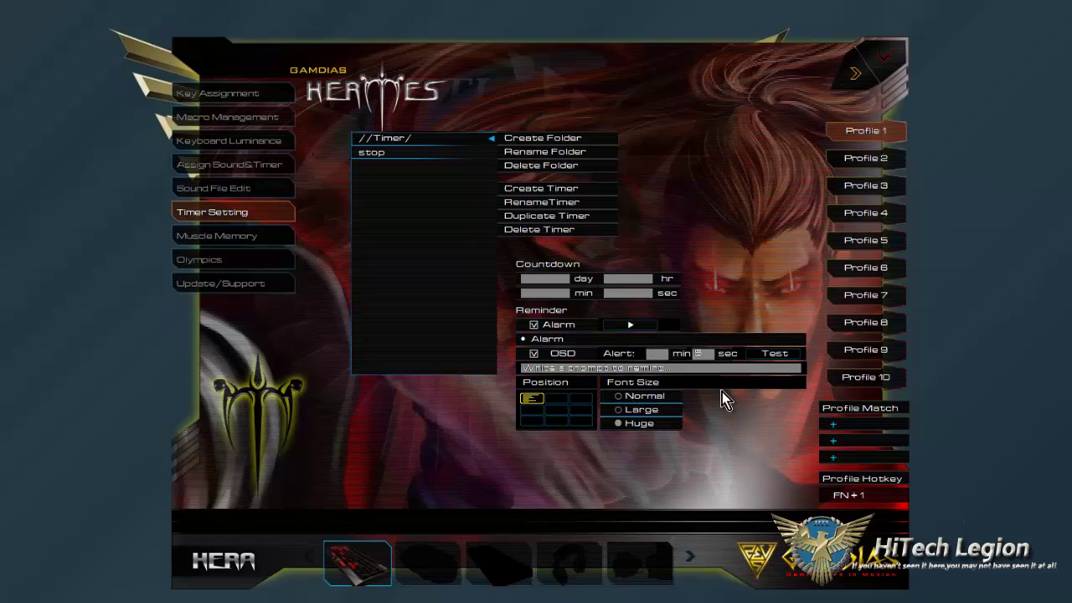
{"action": "left_click", "coordinate": [757, 355]}
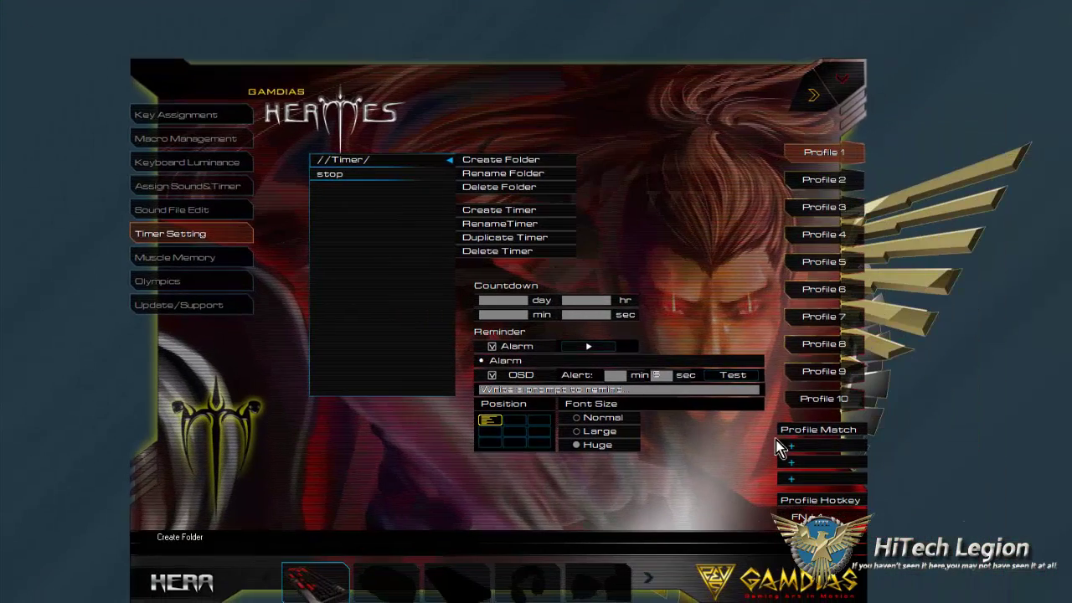
{"action": "left_click", "coordinate": [734, 376]}
{"action": "left_click", "coordinate": [492, 253]}
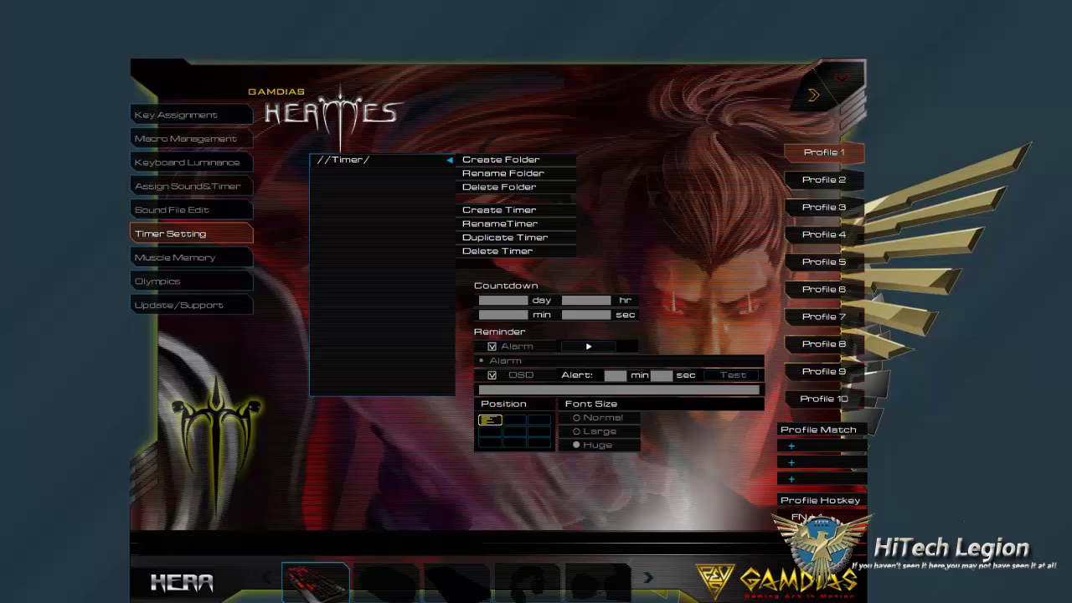
Open the Muscle Memory key statistics page from the left menu
{"action": "left_click", "coordinate": [206, 259]}
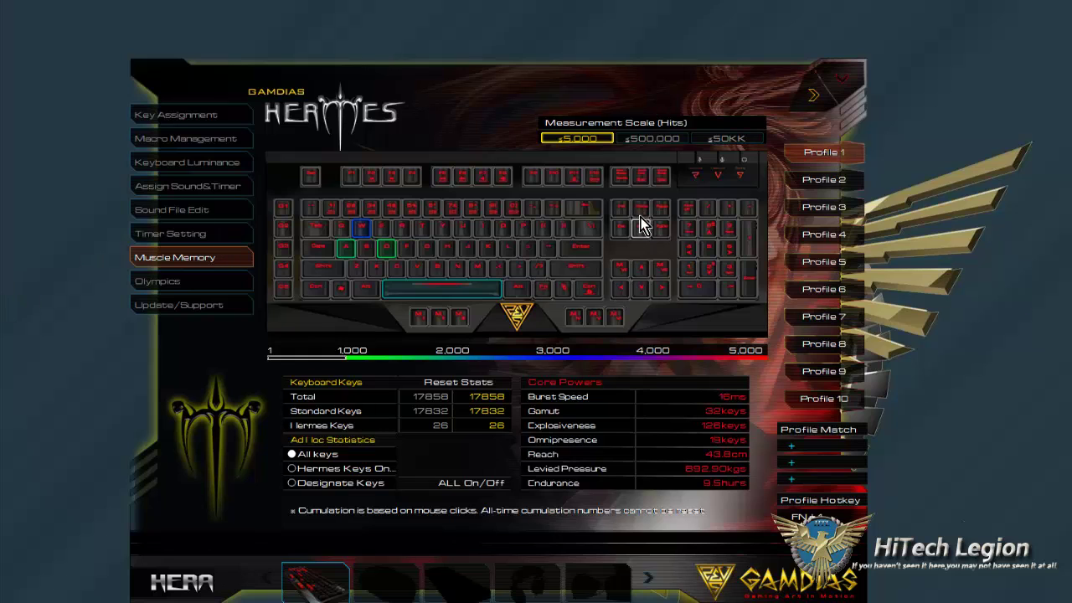
Cycle the Muscle Memory heatmap through the 500,000 and 50KK scales, ending at 5,000 hits
{"action": "left_click", "coordinate": [661, 141]}
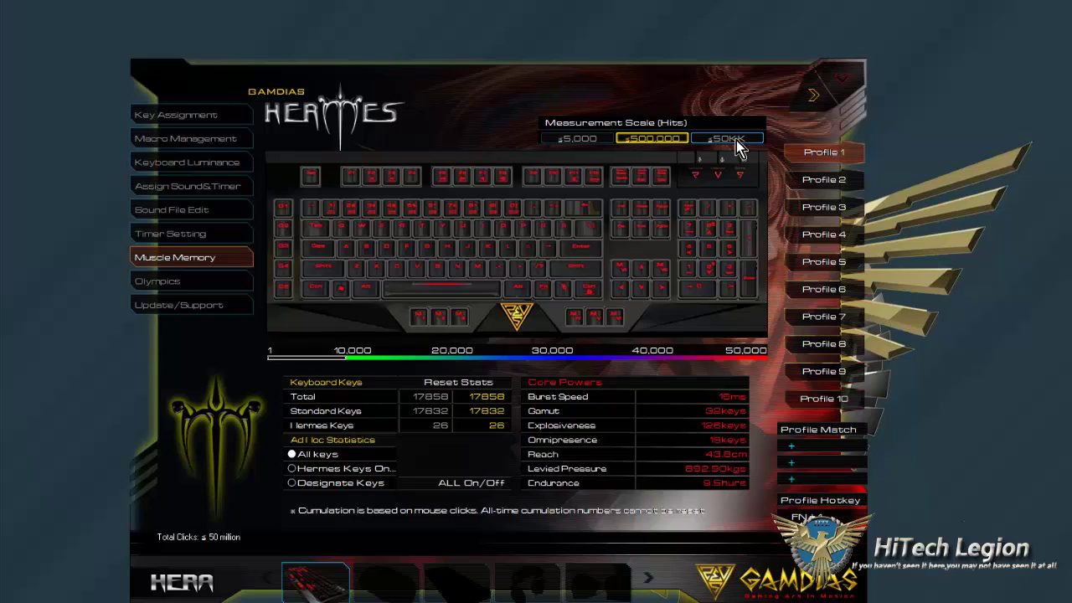
{"action": "left_click", "coordinate": [736, 140]}
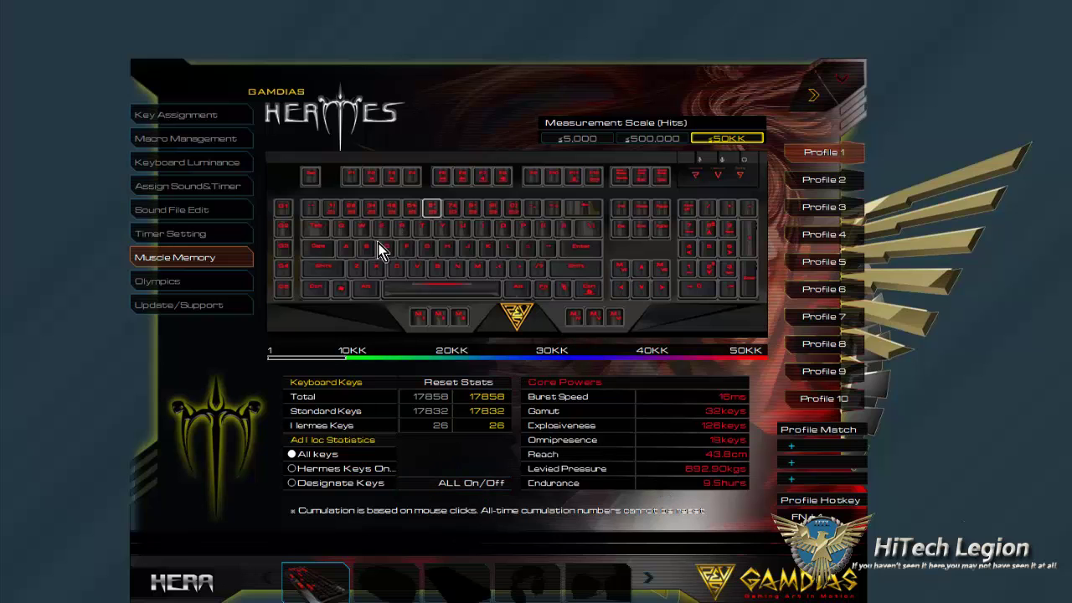
{"action": "left_click", "coordinate": [564, 137]}
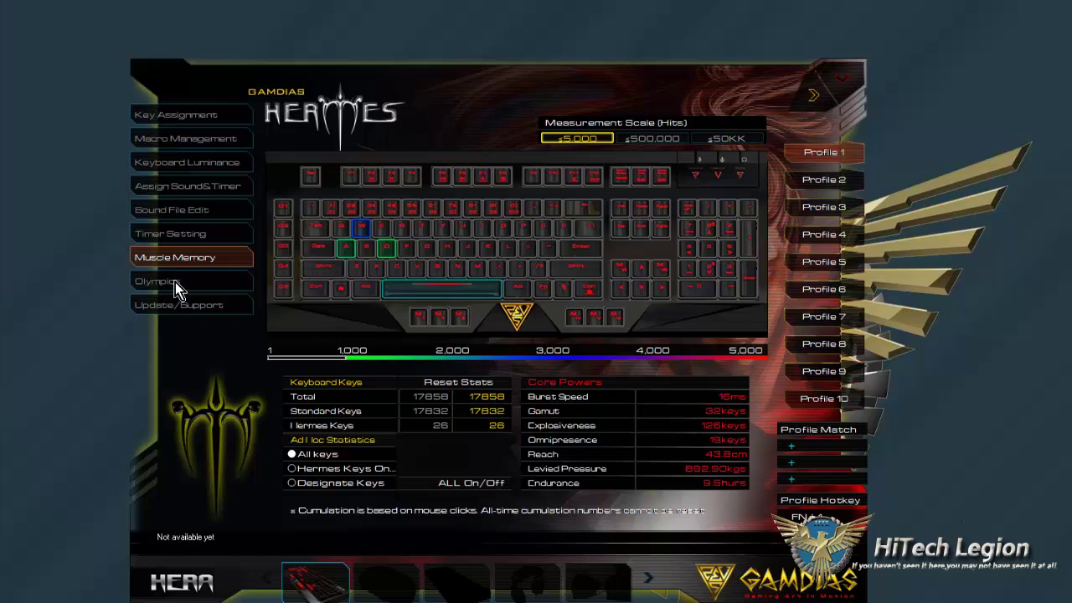
Check for a newer HERA version on the Update/Support page, then return to HERMES macro management
{"action": "left_click", "coordinate": [186, 307]}
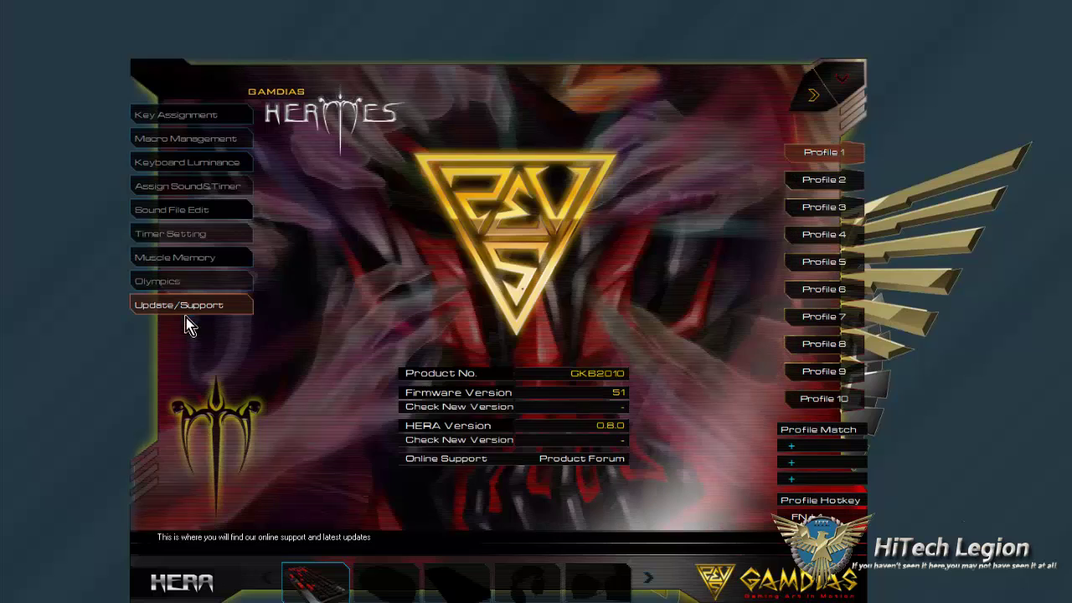
{"action": "left_click", "coordinate": [451, 442]}
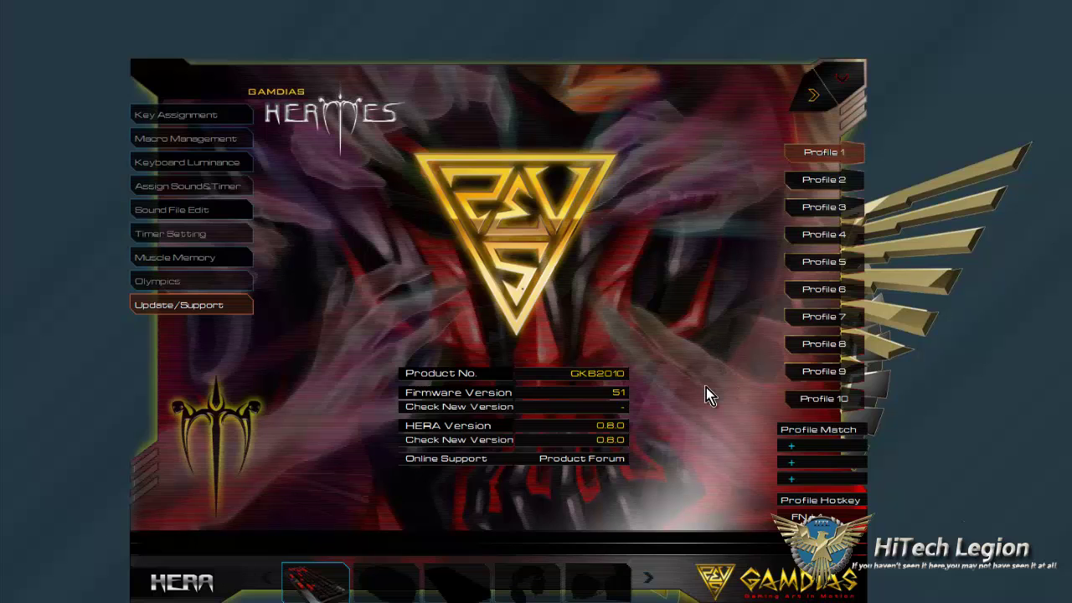
{"action": "left_click", "coordinate": [195, 144]}
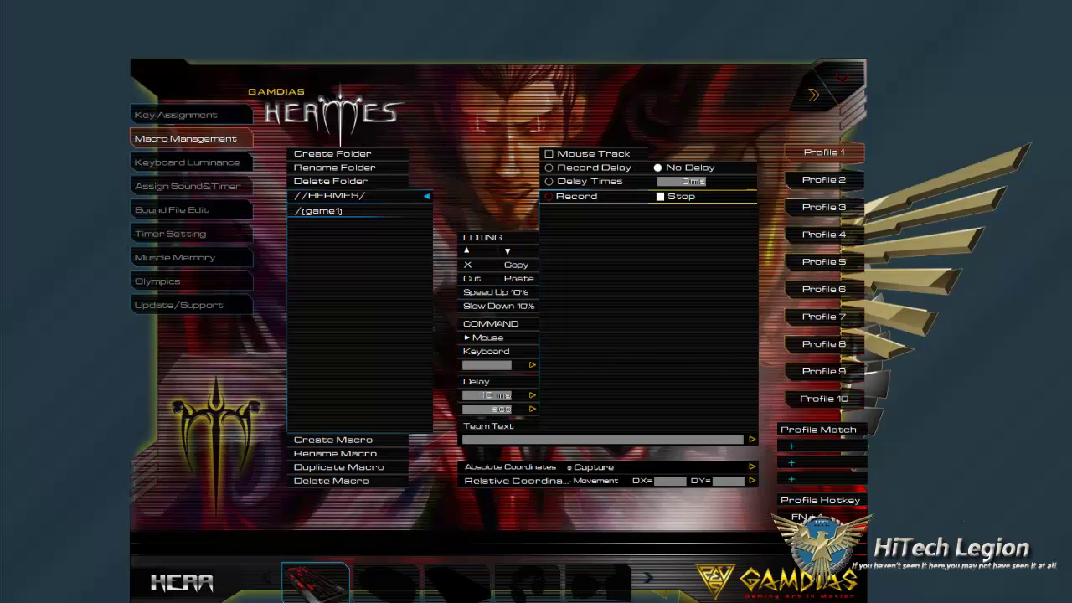
Open the main HERA settings page with English (US) keymap and Normal OSD font size
{"action": "left_click", "coordinate": [186, 586]}
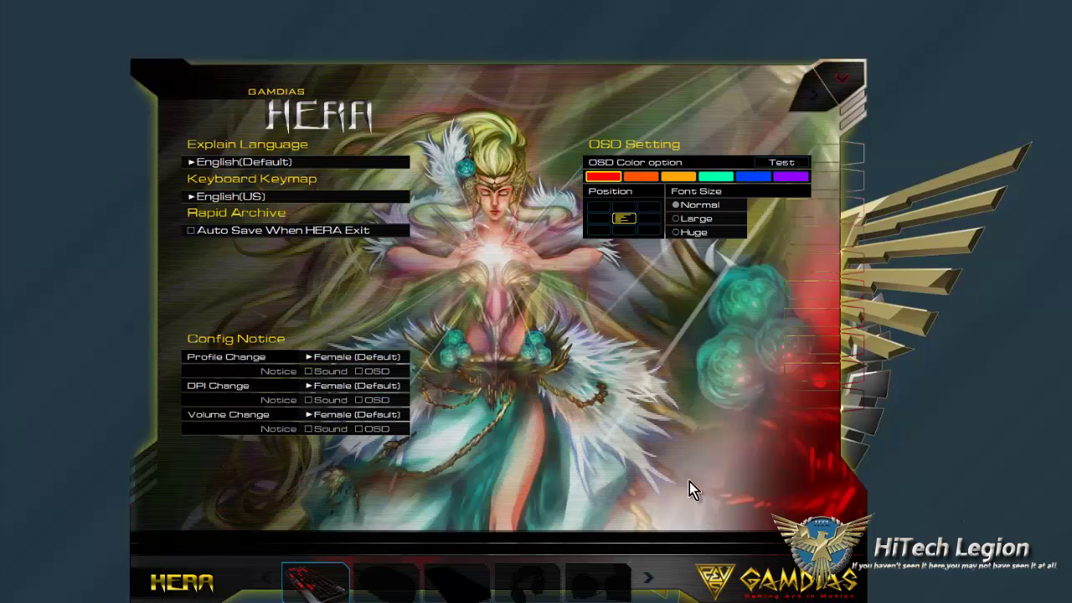